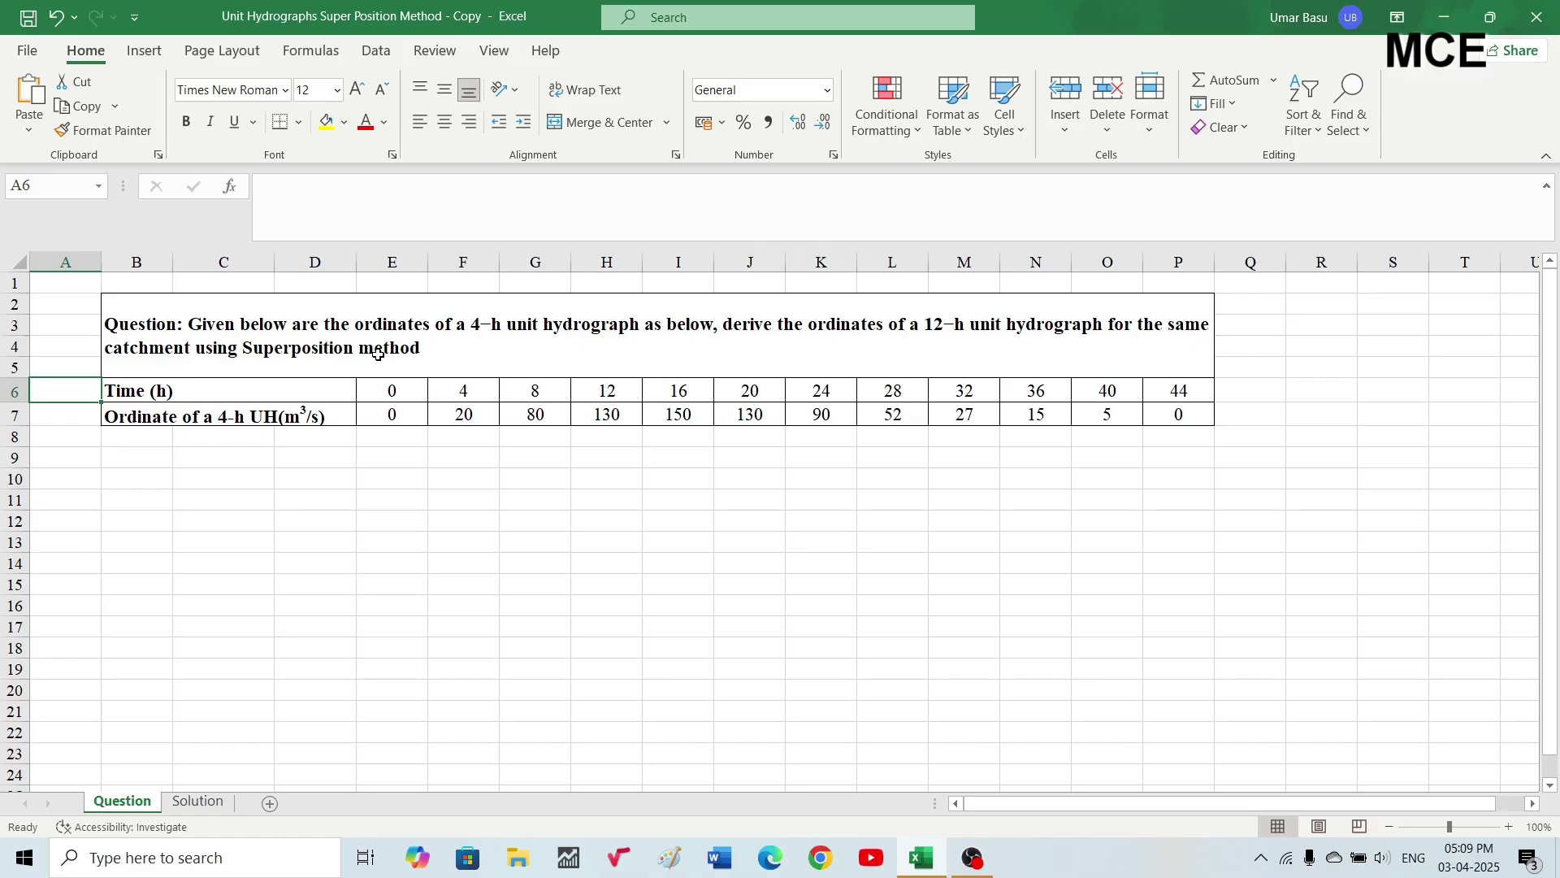
- Review the time and 4-h UH ordinate rows of the question, and open the Solution sheet at its calculation table
click(193, 394)
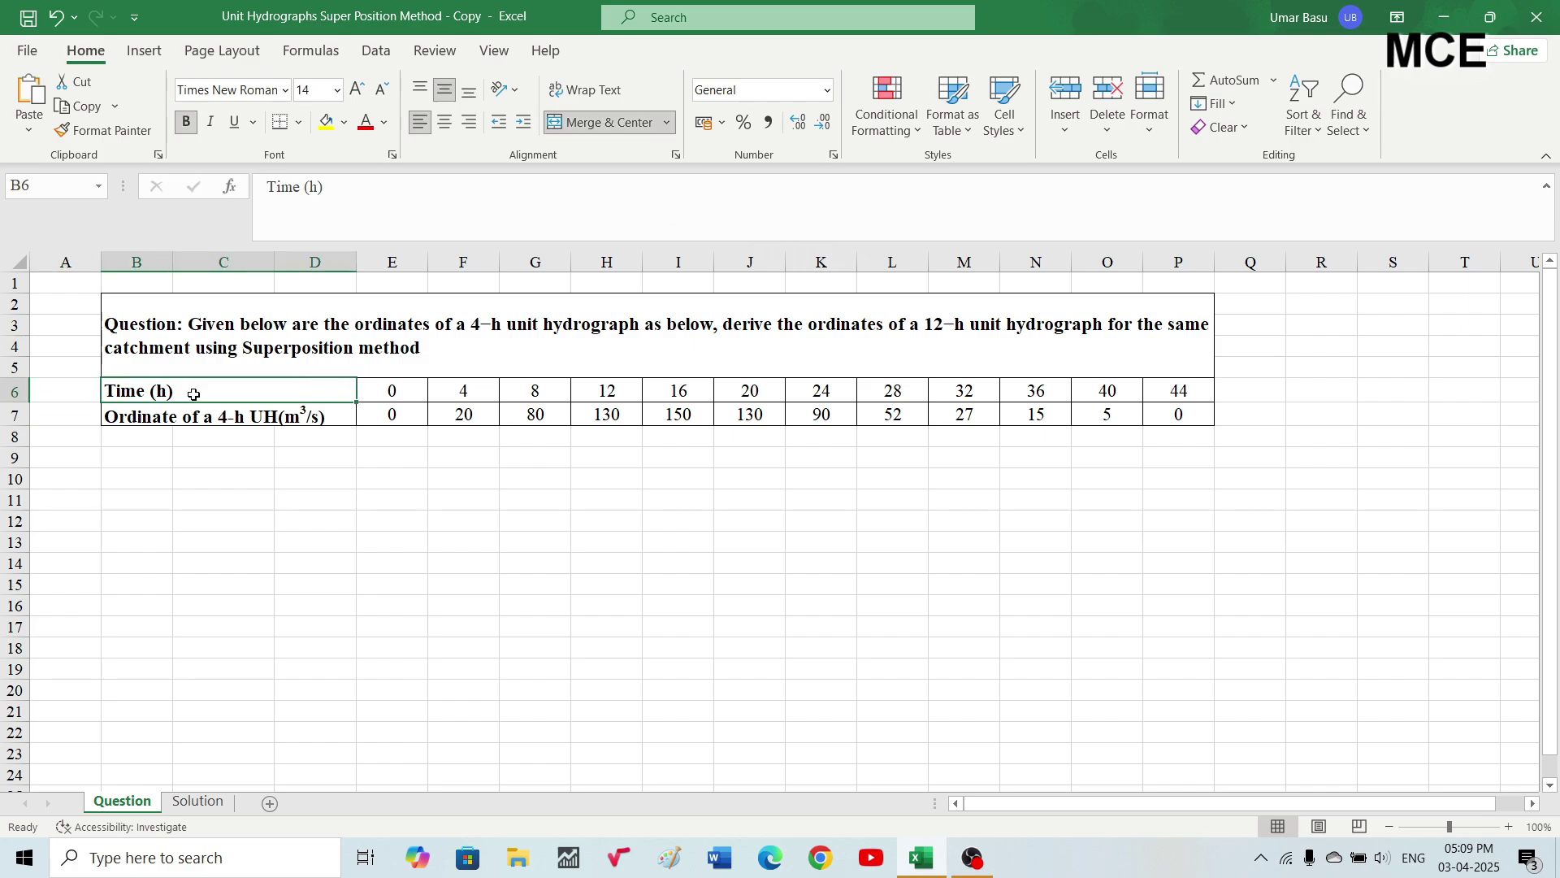
click(162, 418)
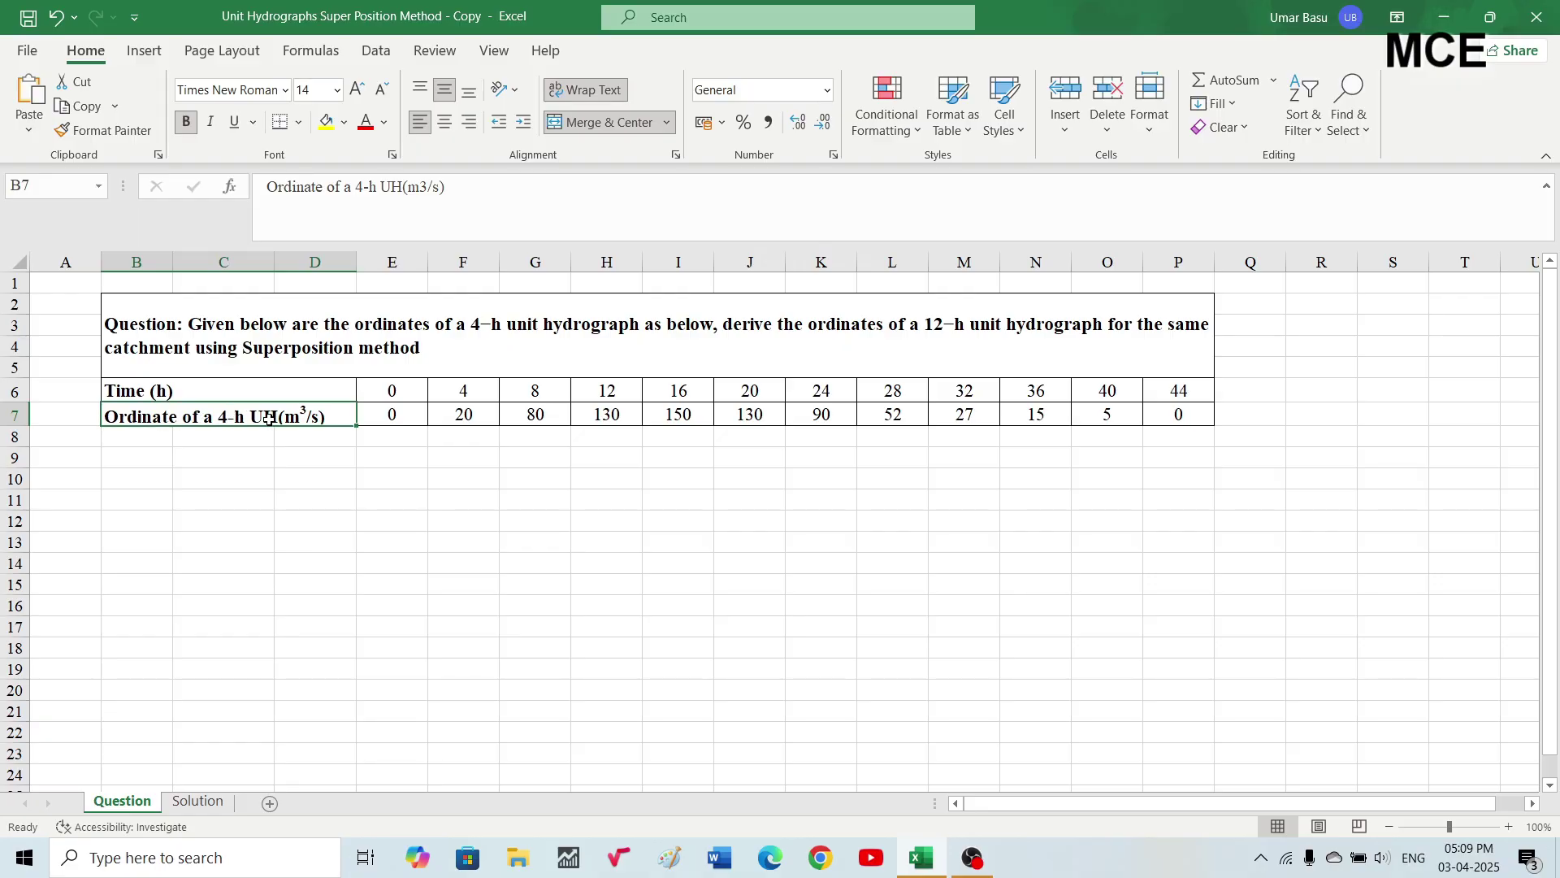
click(410, 417)
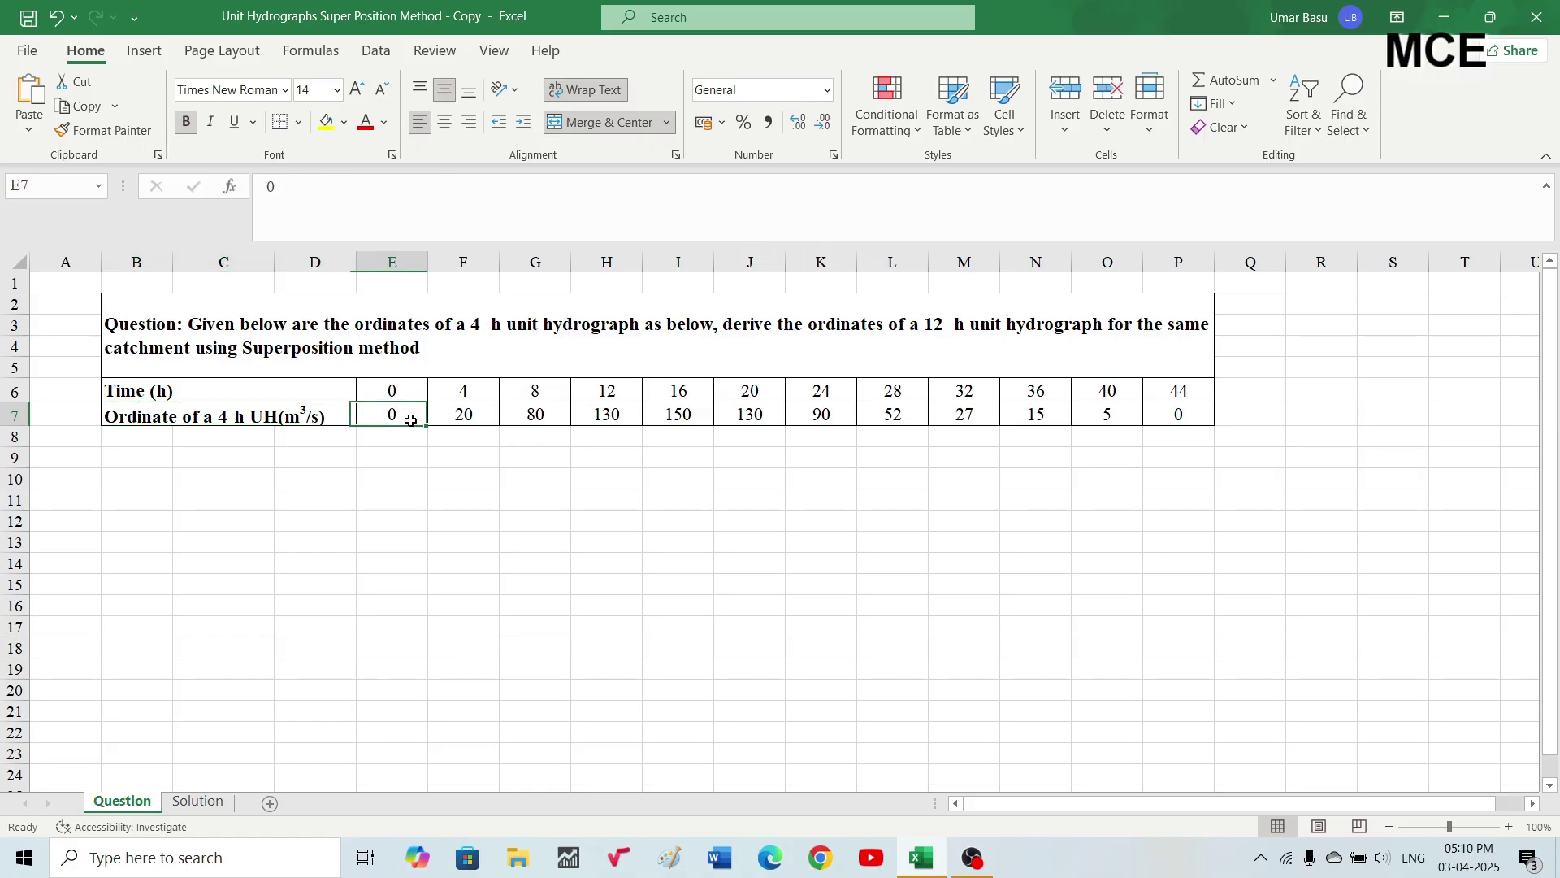
click(461, 393)
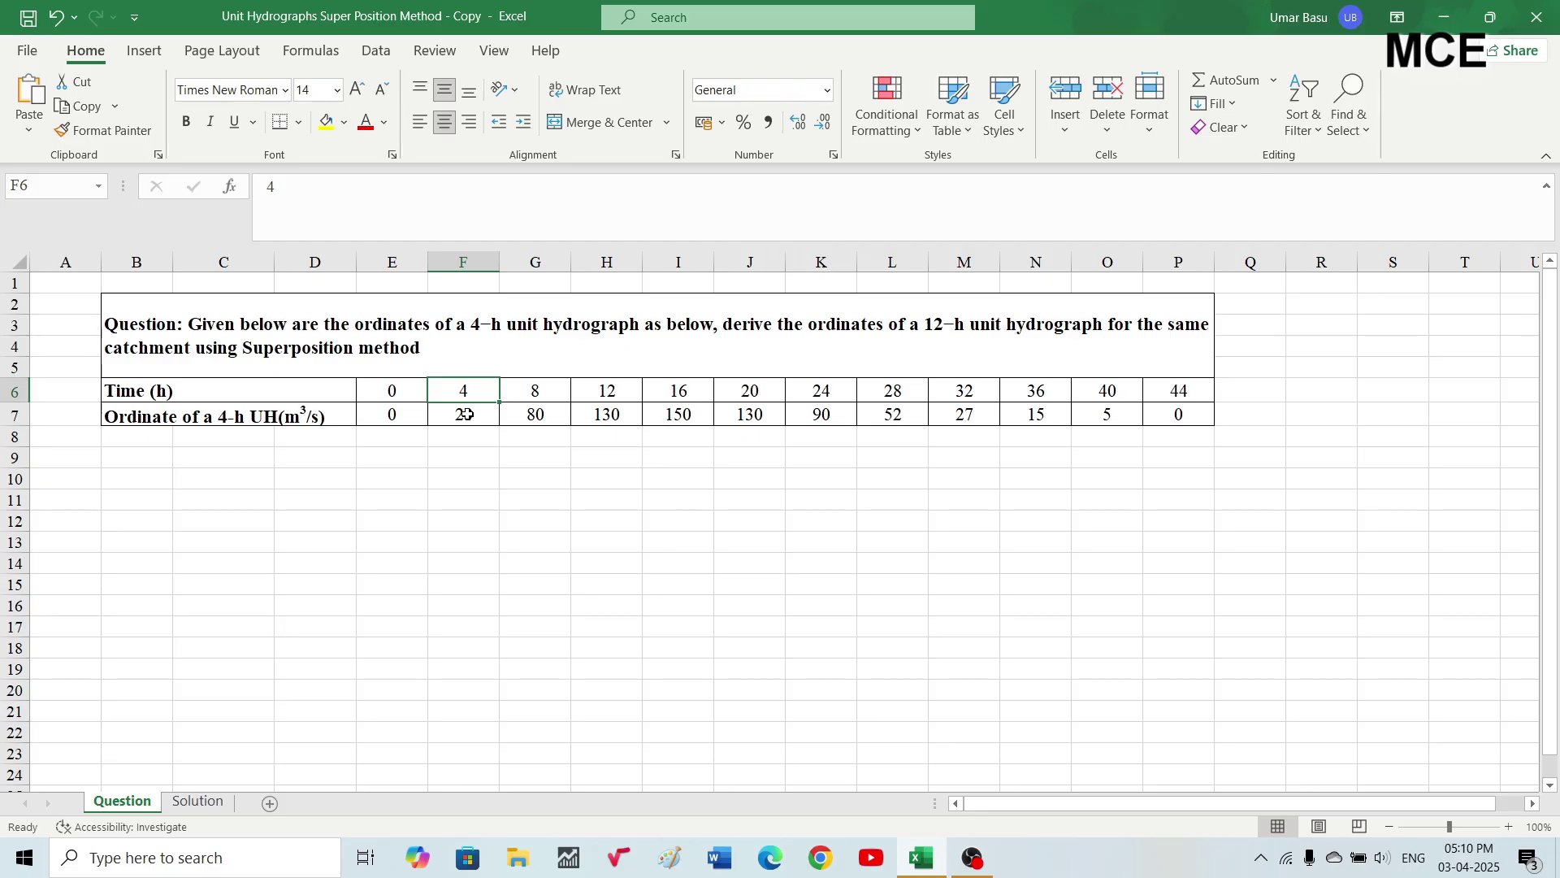
click(185, 805)
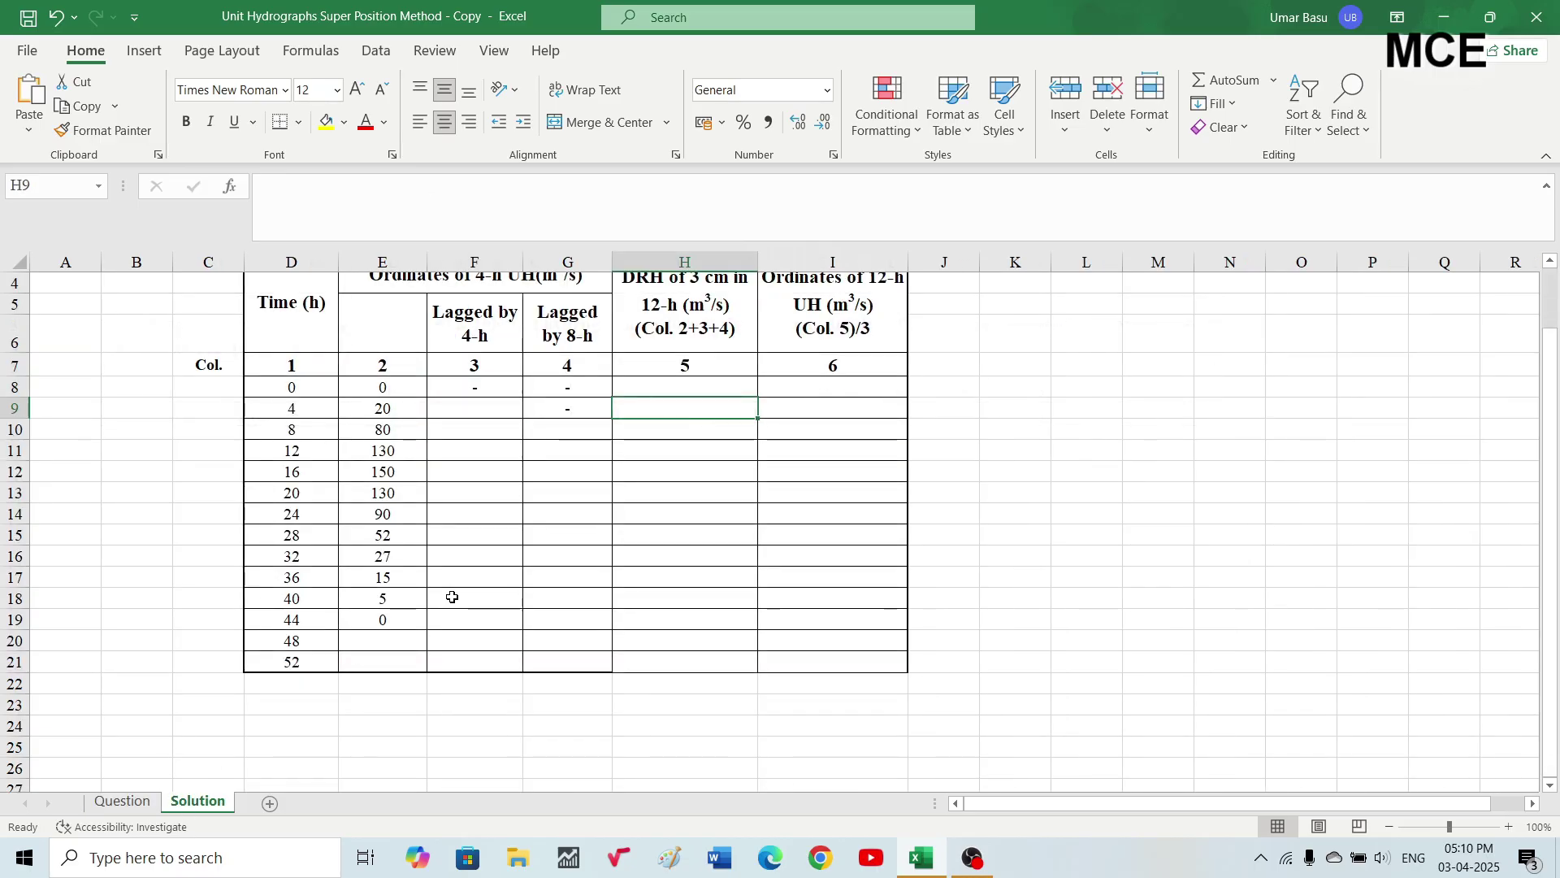
scroll(447, 536, up, 1)
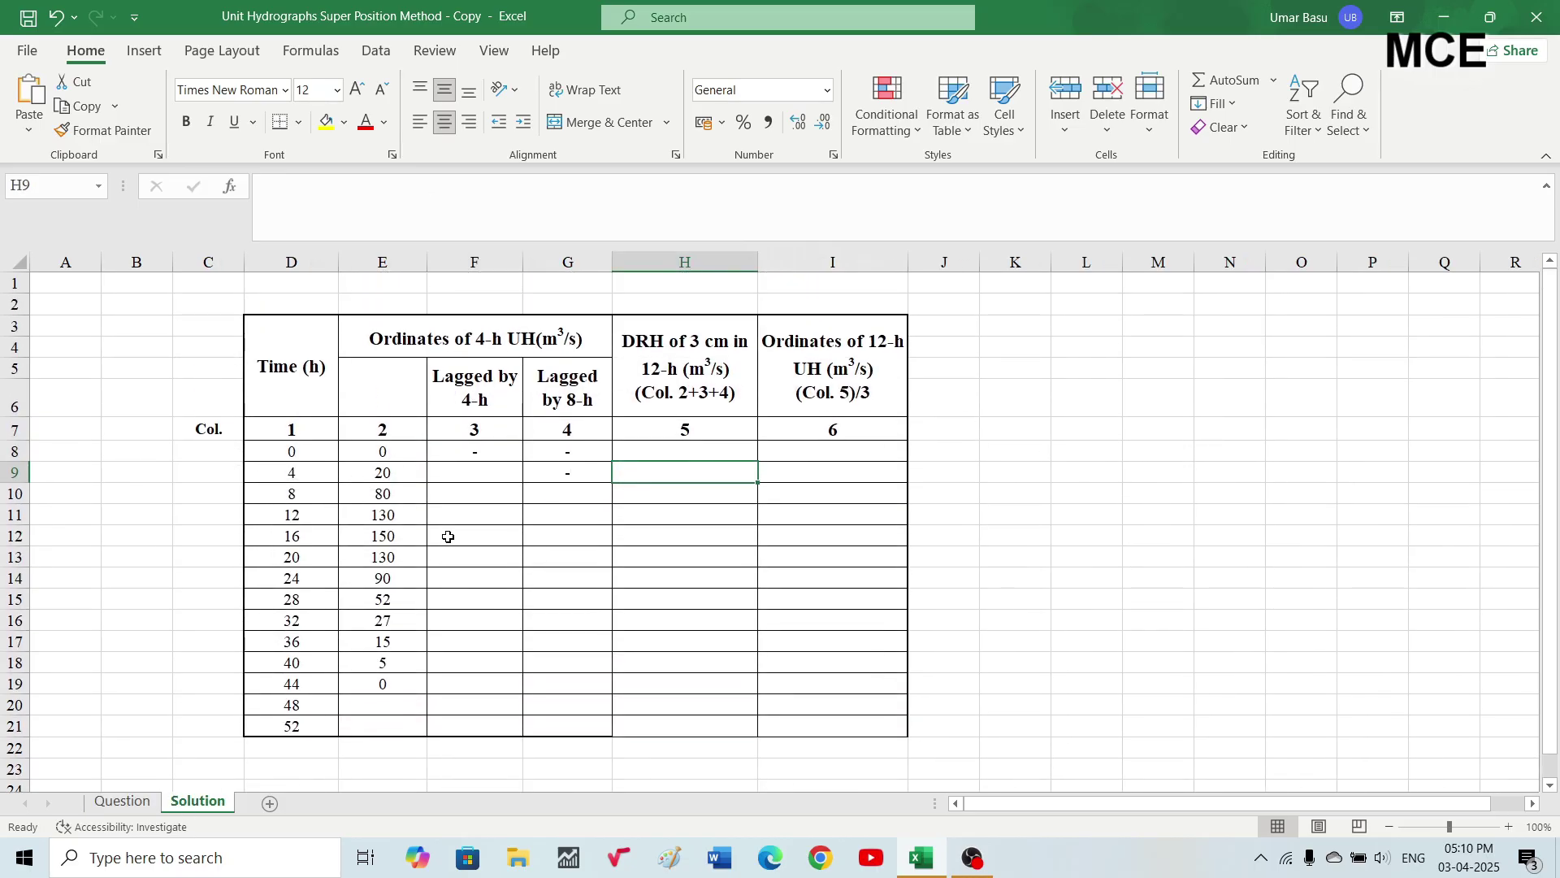
click(275, 408)
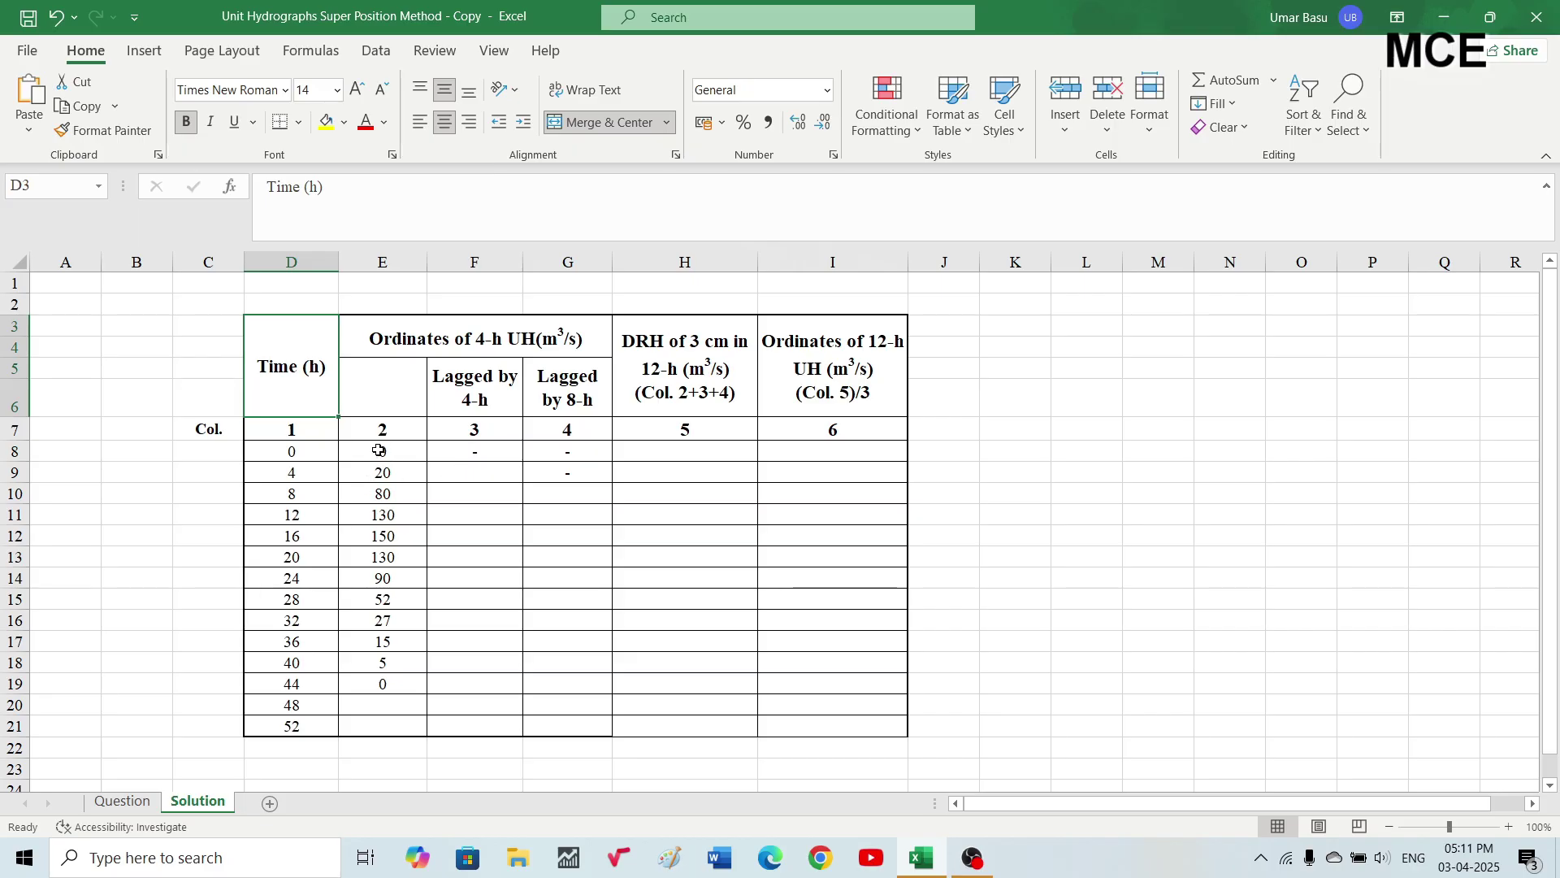
- Copy the 4-h UH ordinates in E8:E19 into the "Lagged by 4-h" column starting at F9
drag(379, 450, 376, 687)
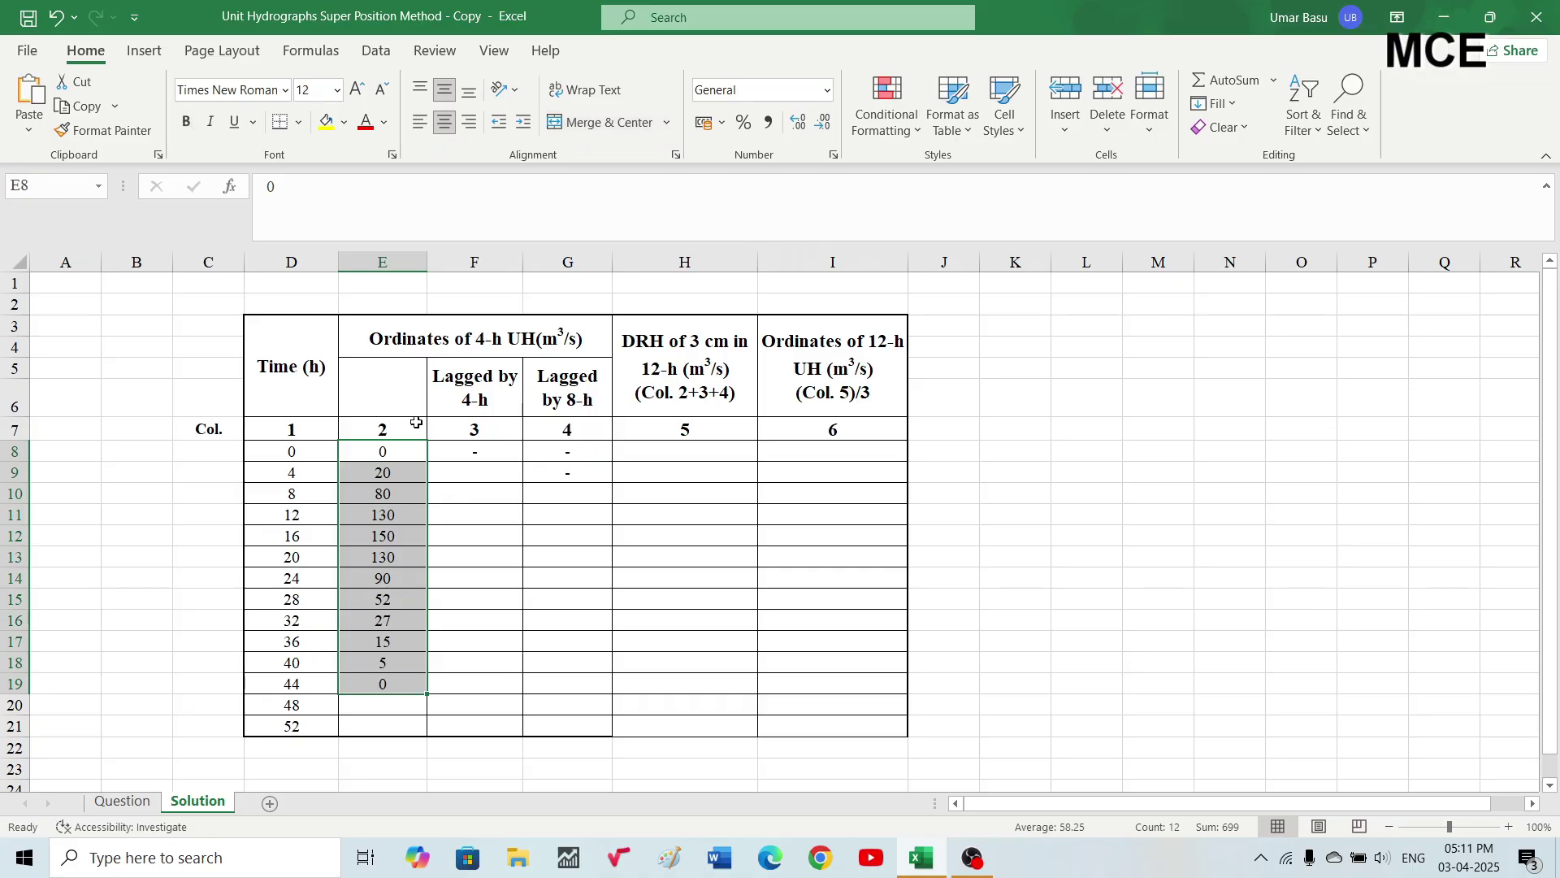
right_click(371, 451)
click(427, 329)
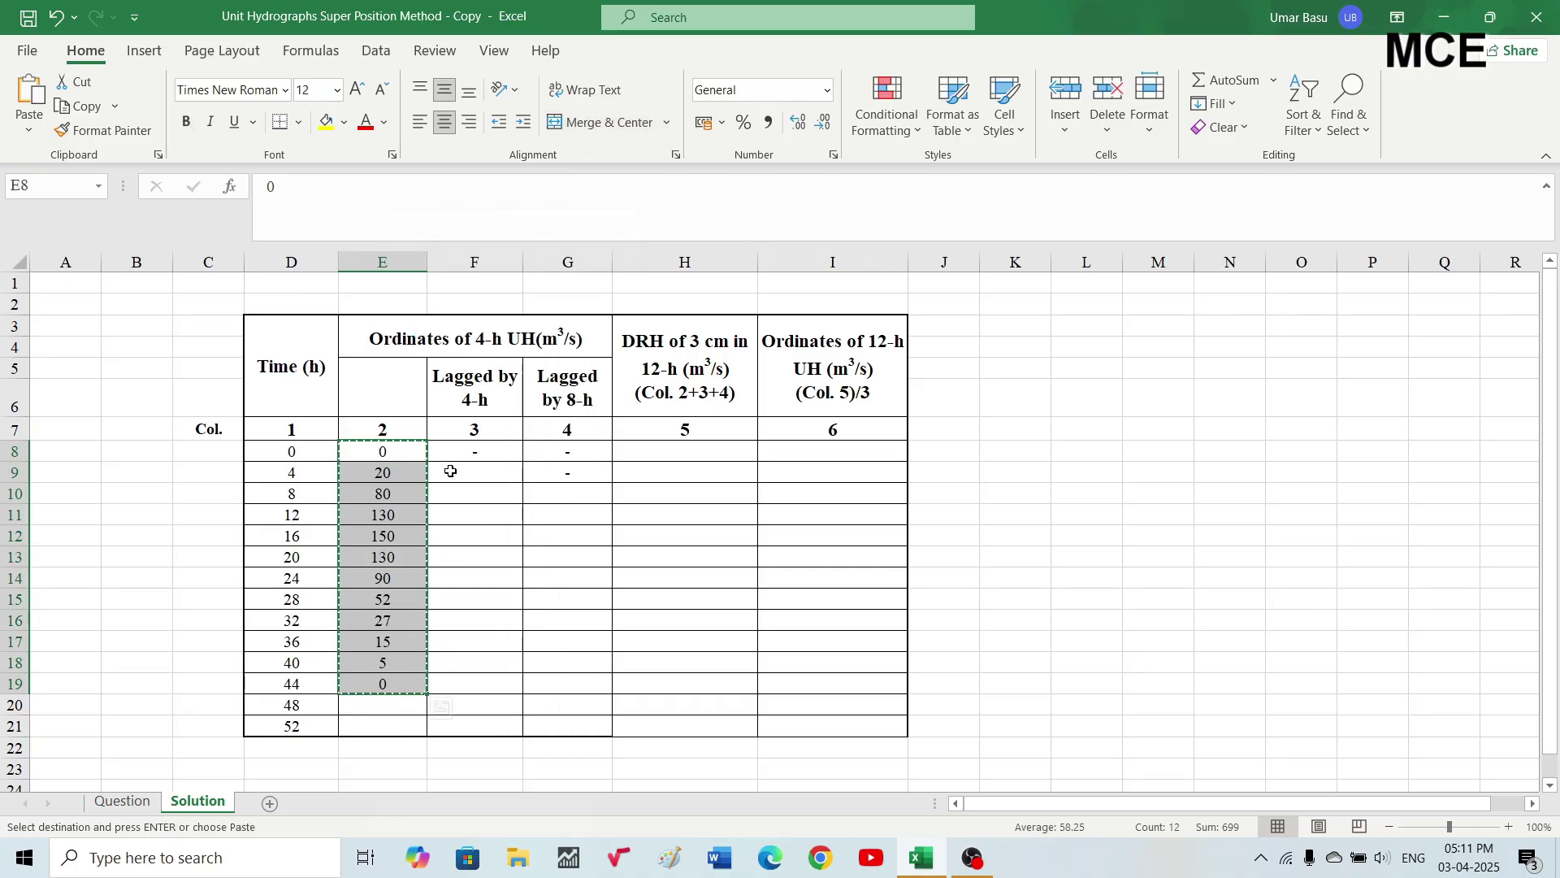
click(451, 471)
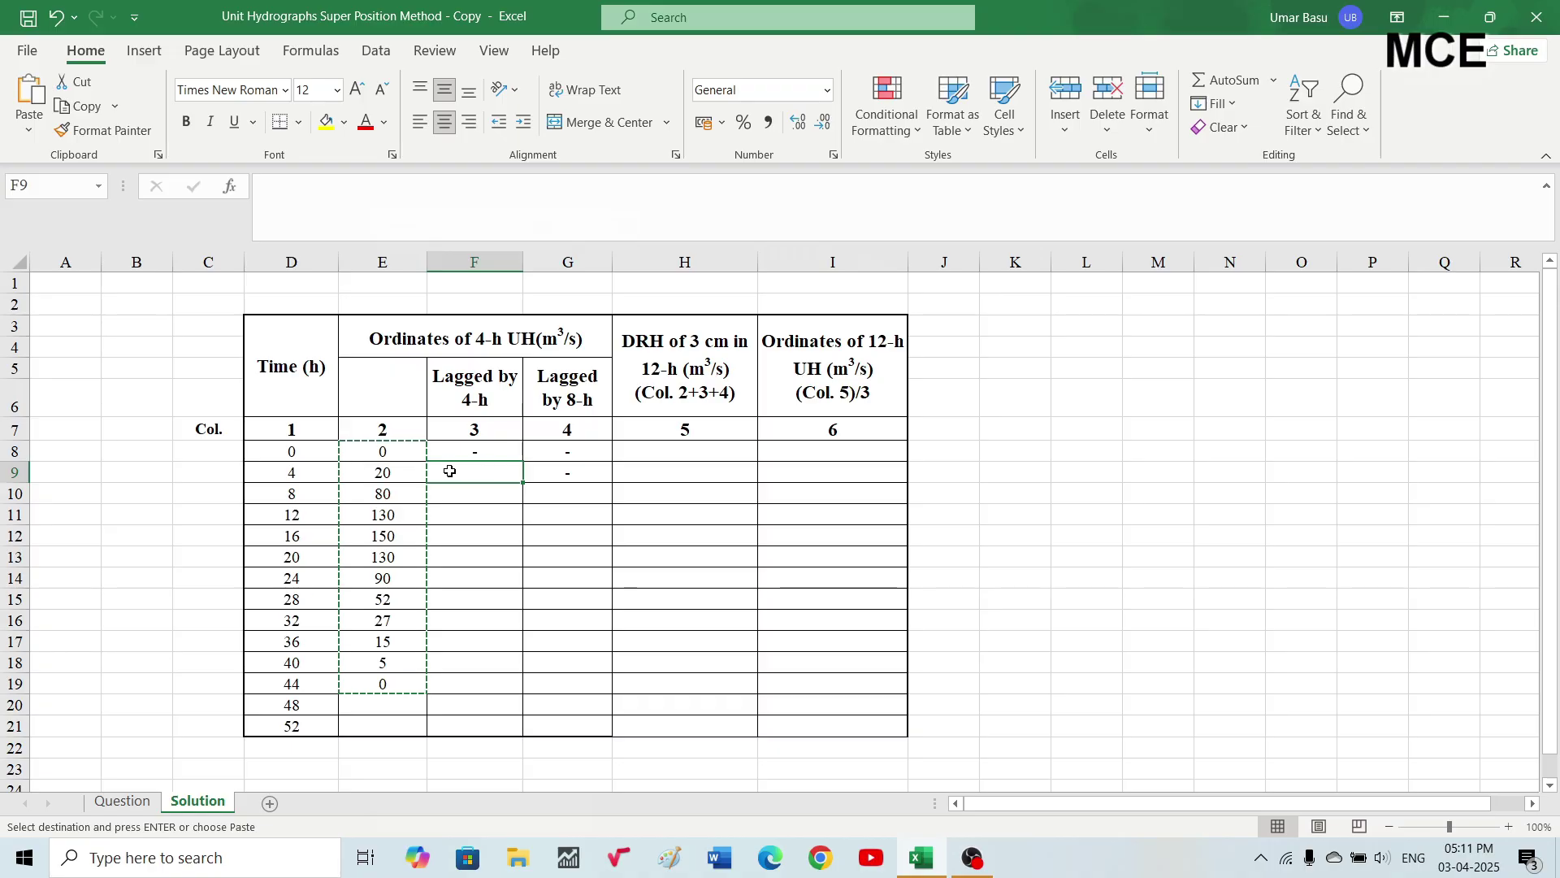
key(ctrl+v)
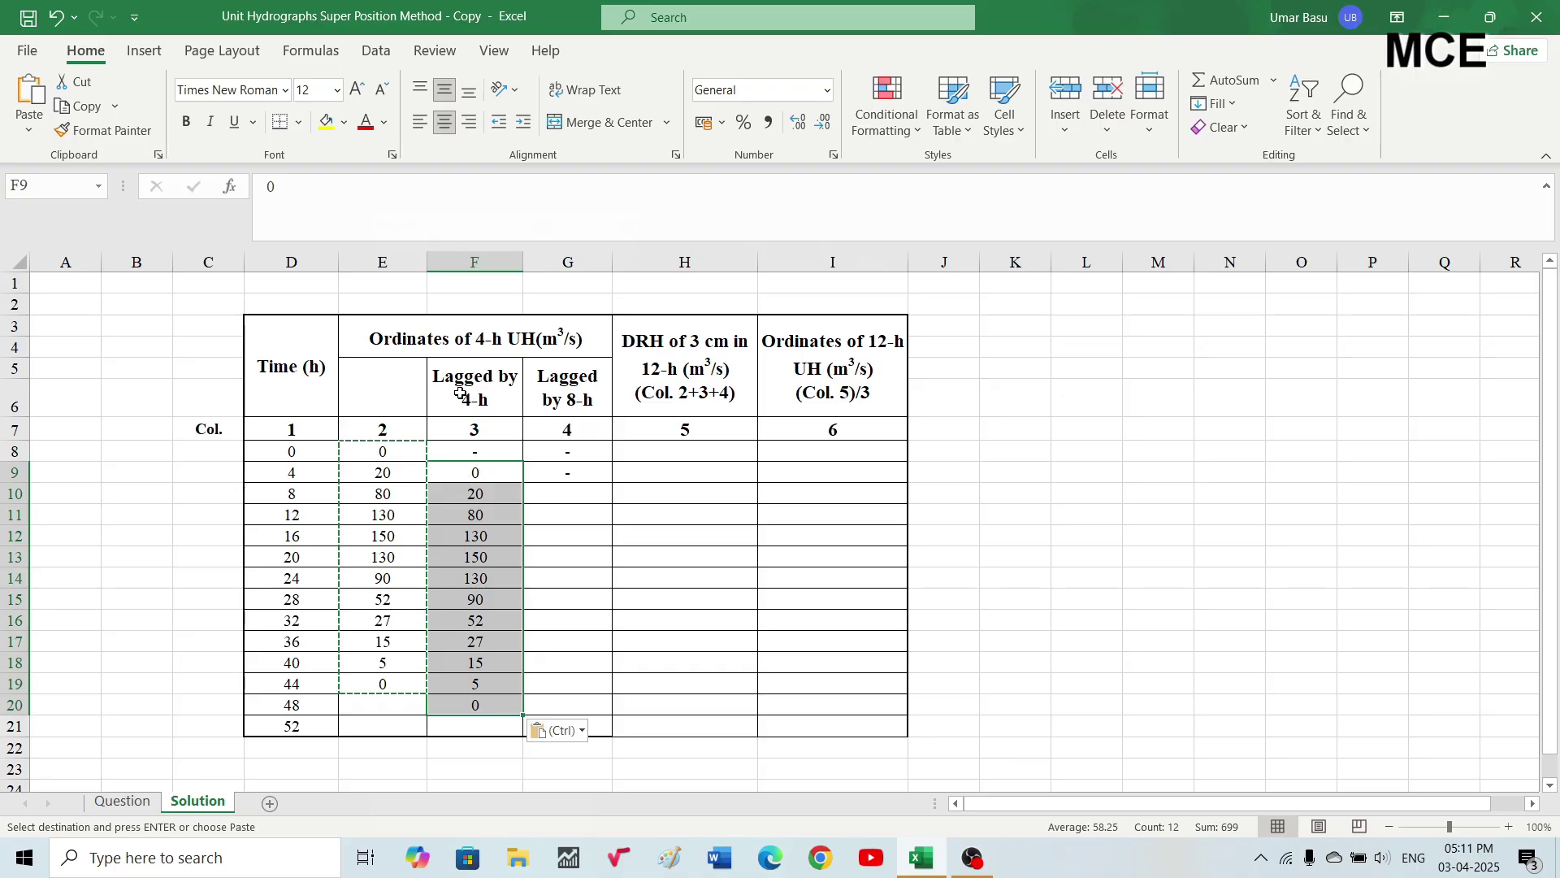
click(476, 475)
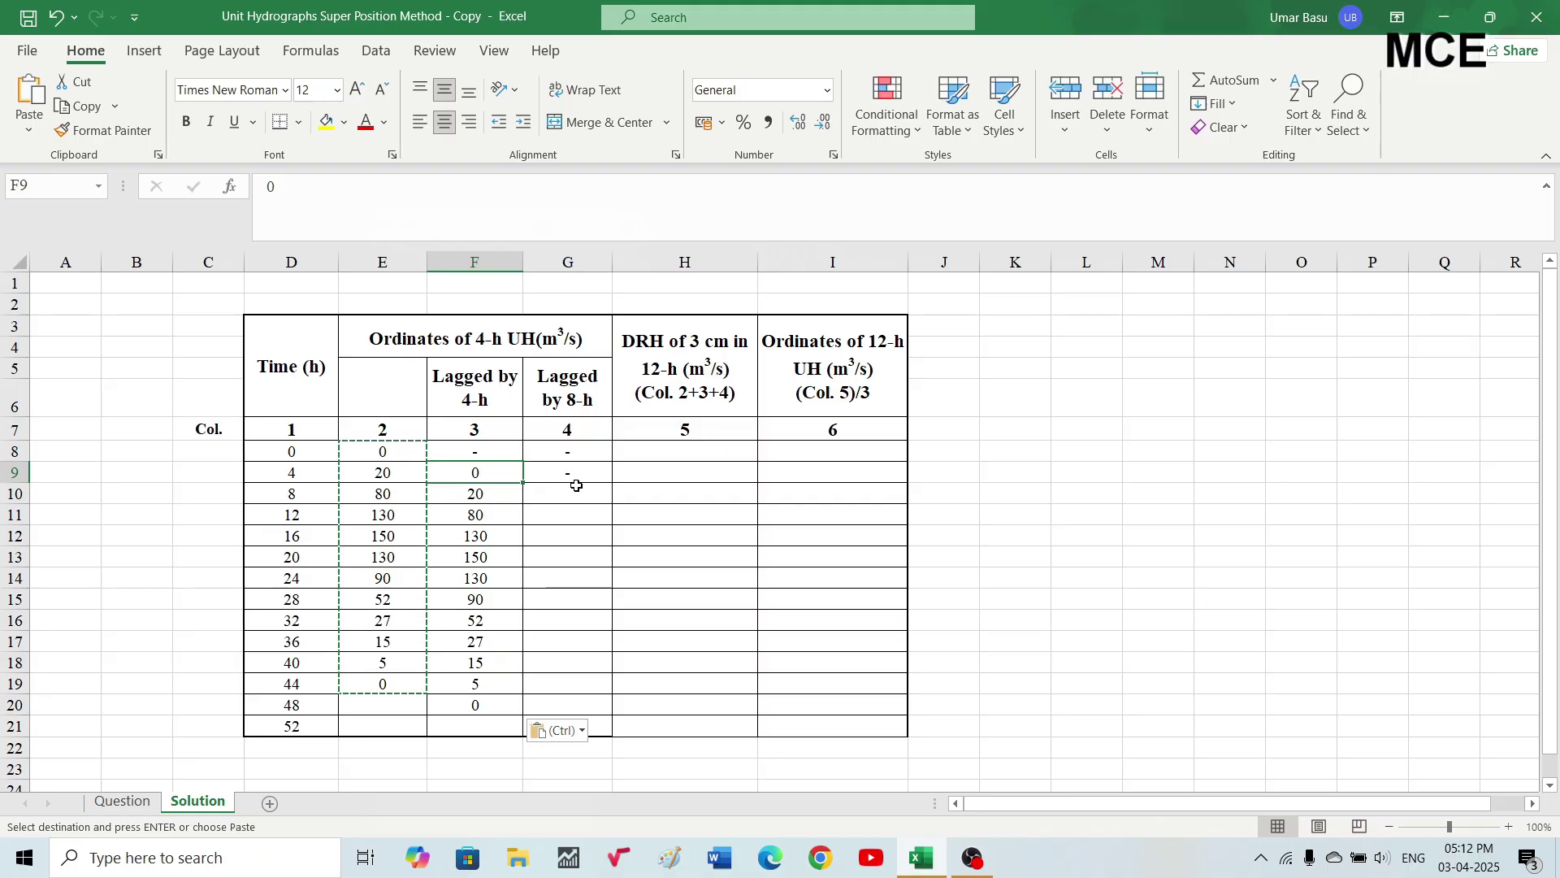
right_click(393, 452)
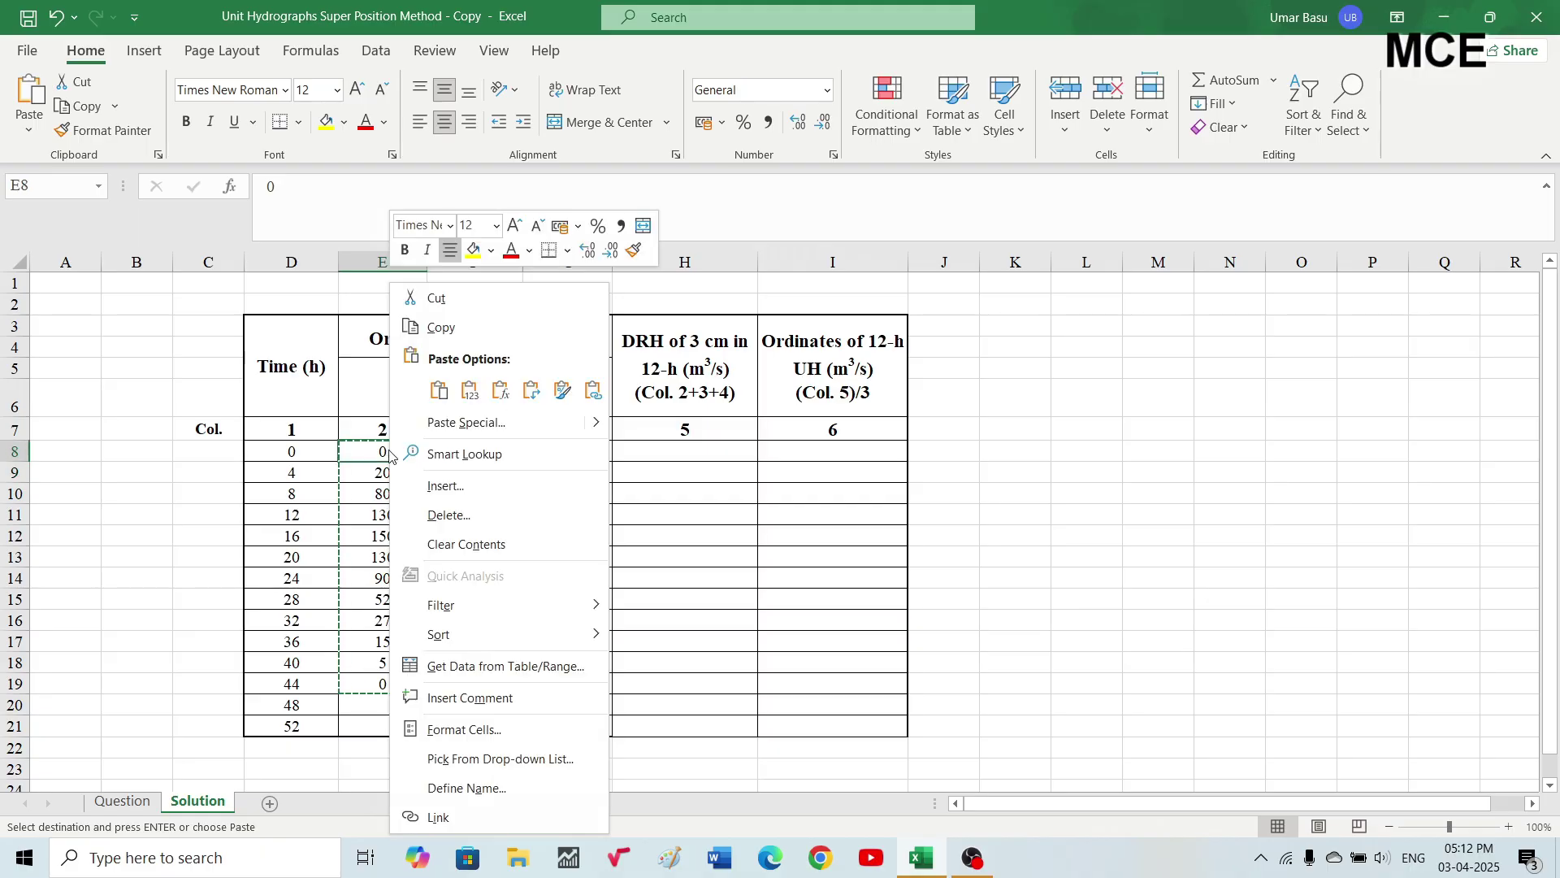
click(360, 445)
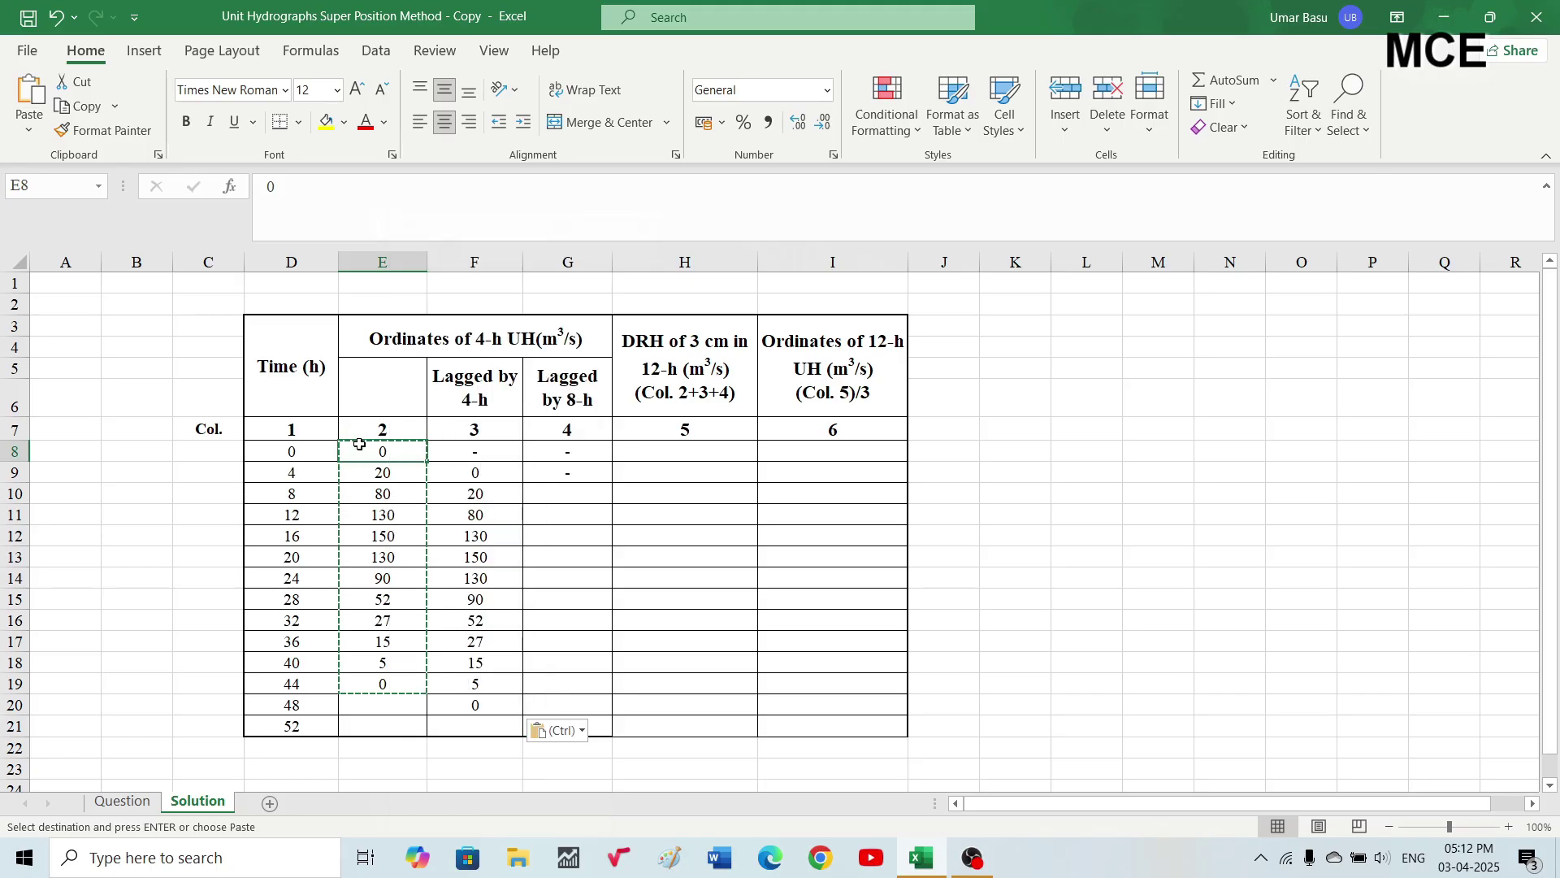
right_click(360, 485)
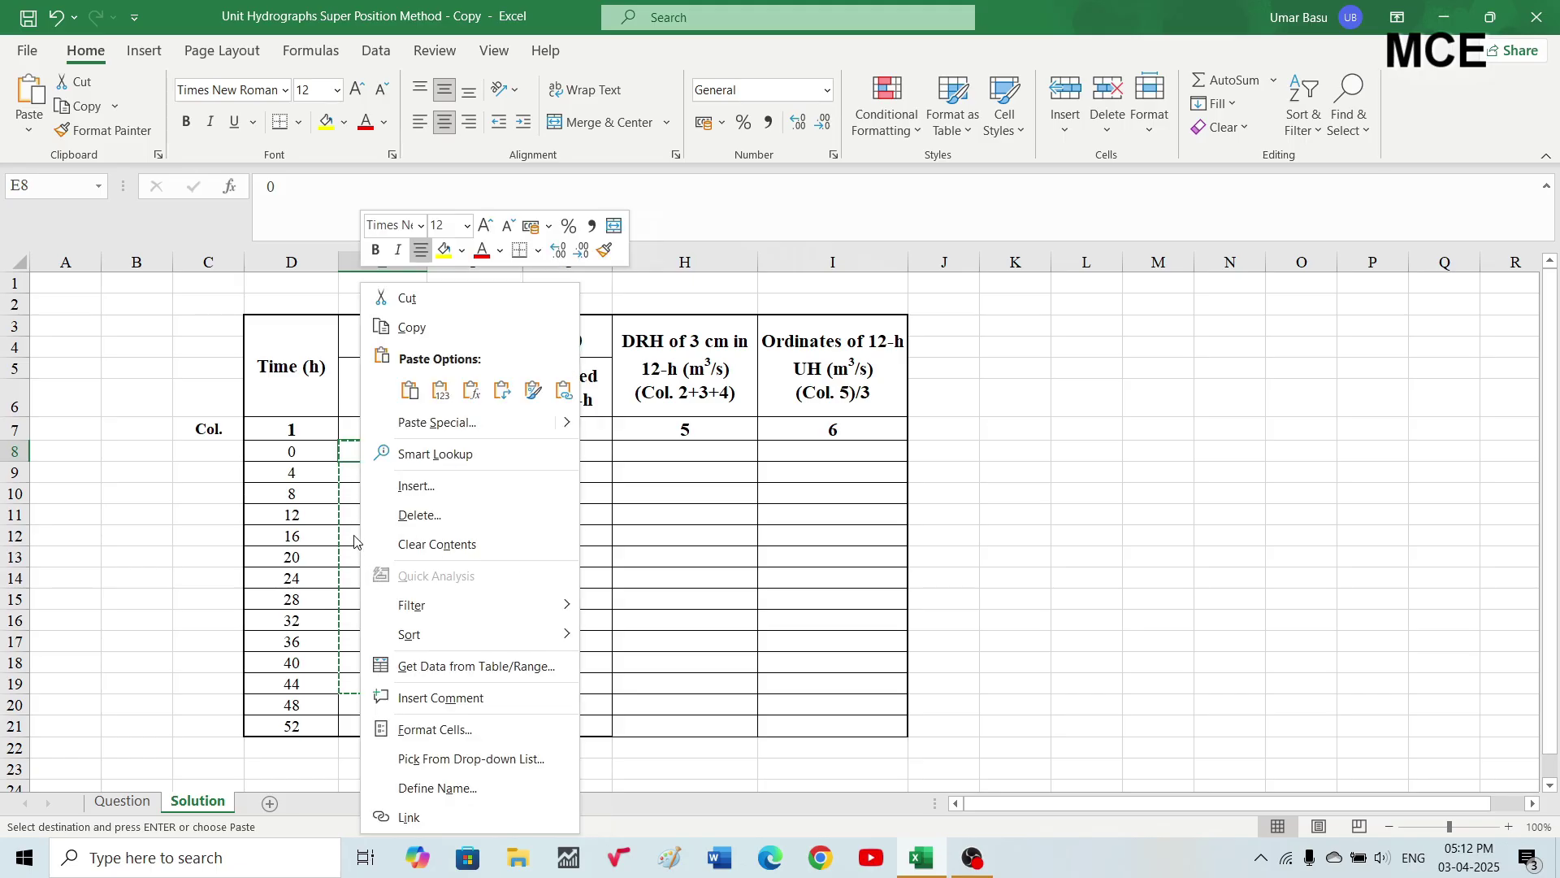
key(Escape)
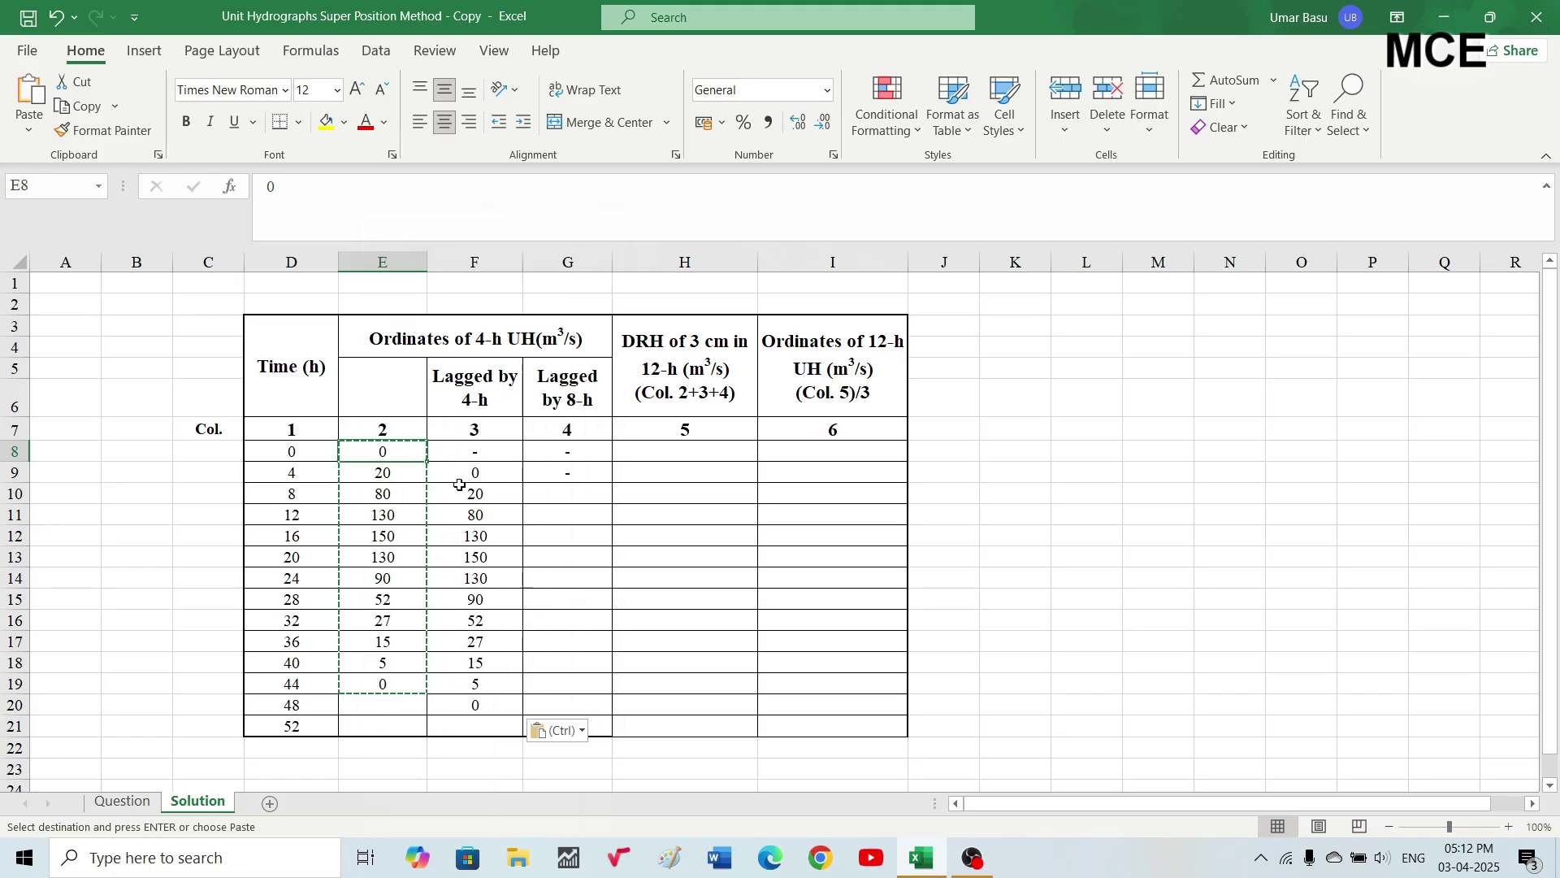
right_click(549, 489)
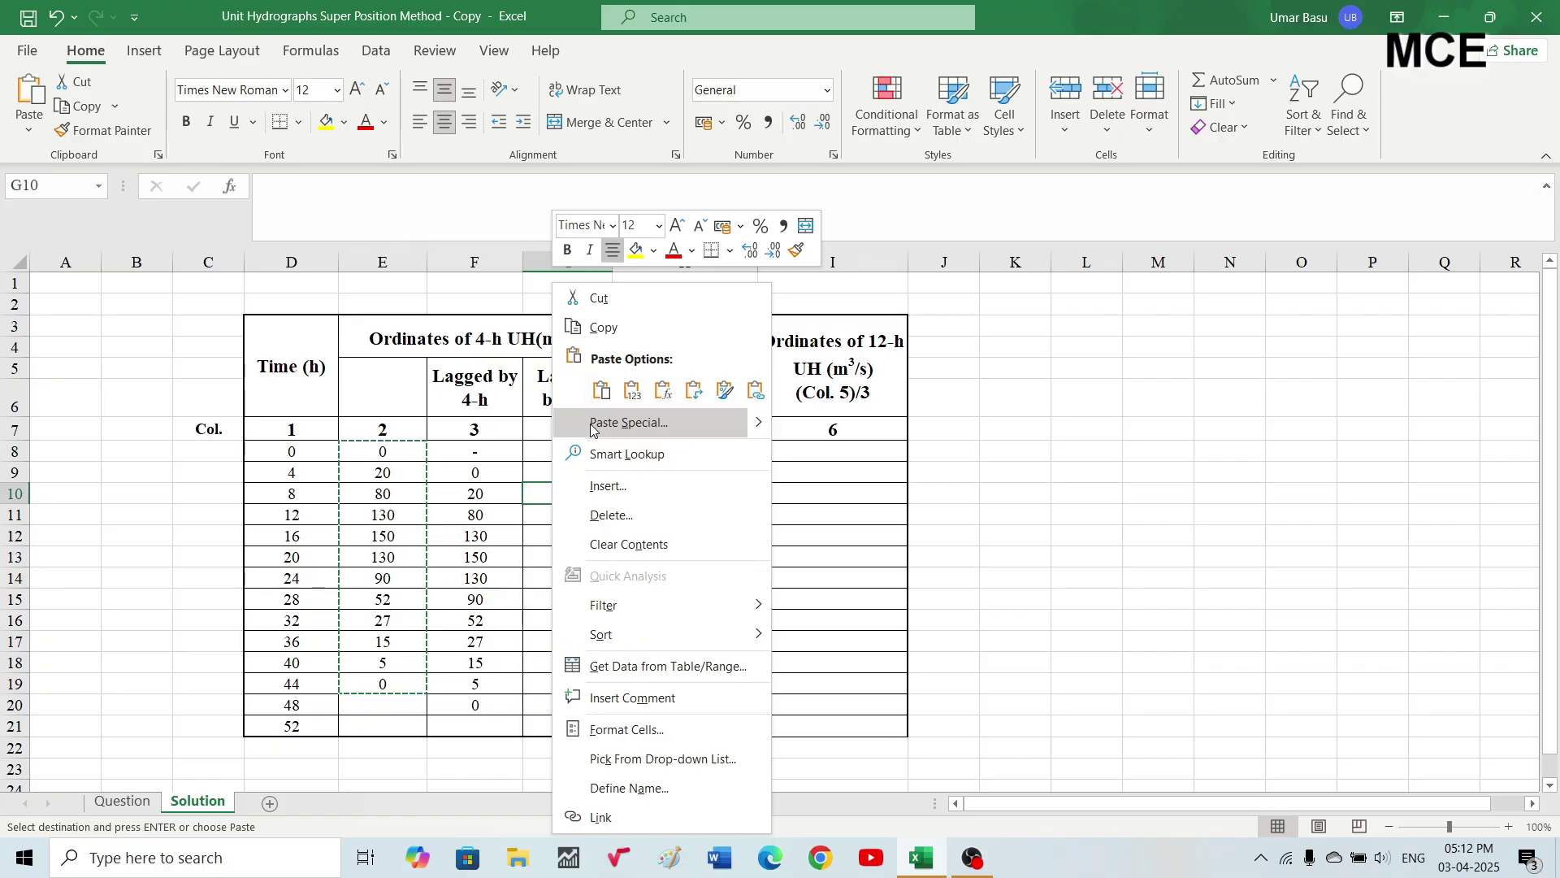
key(ctrl+v)
key(Escape)
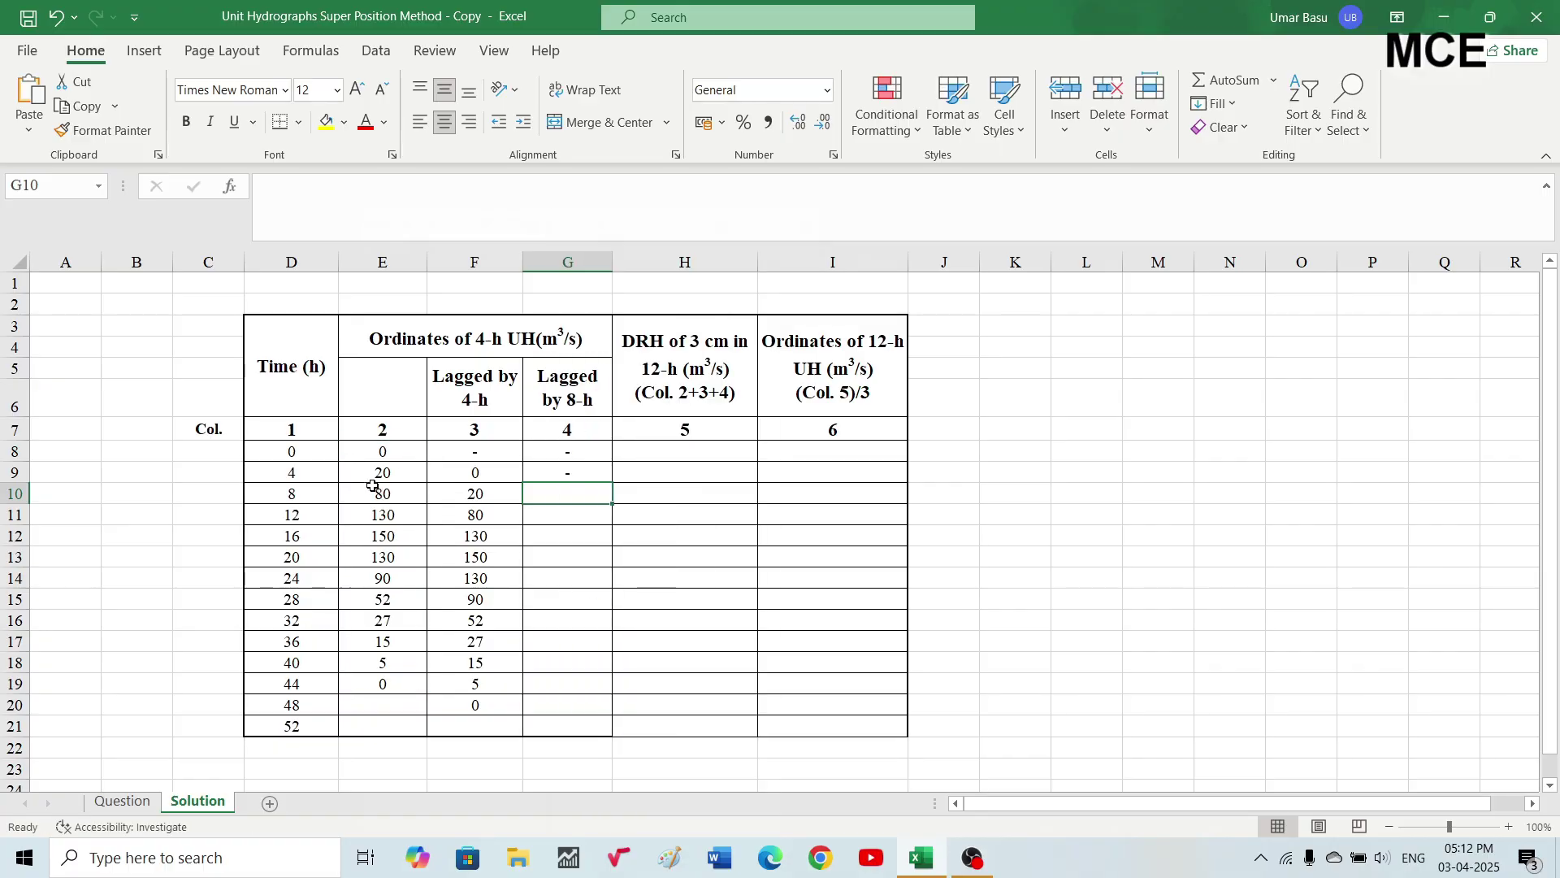
- Copy the 4-h UH ordinates in E8:E19 into the "Lagged by 8-h" column starting at G10
drag(366, 455, 382, 684)
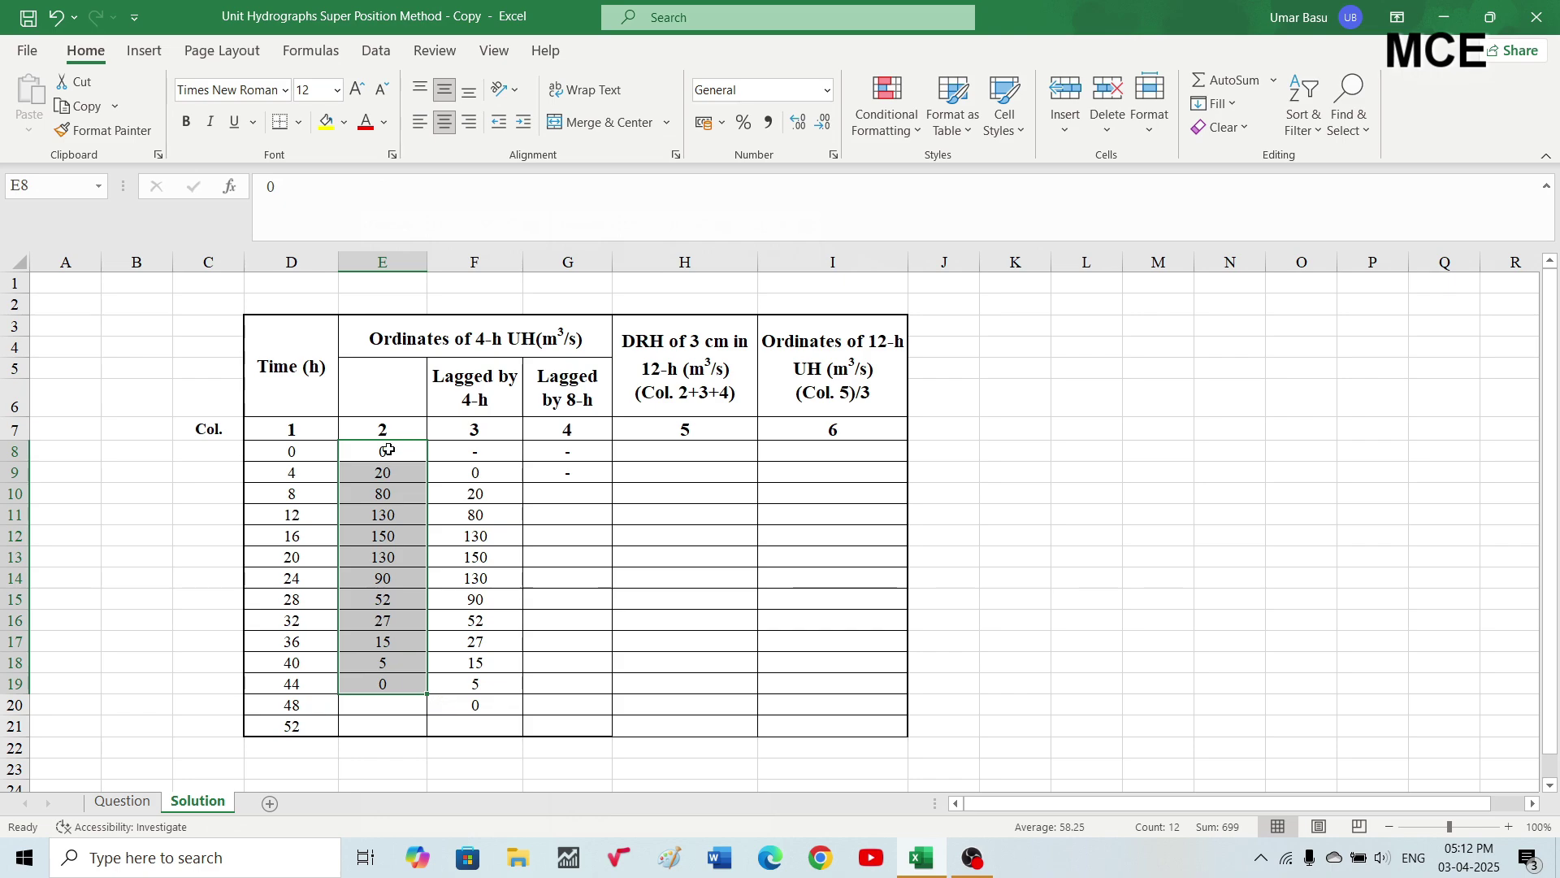
right_click(389, 472)
click(444, 327)
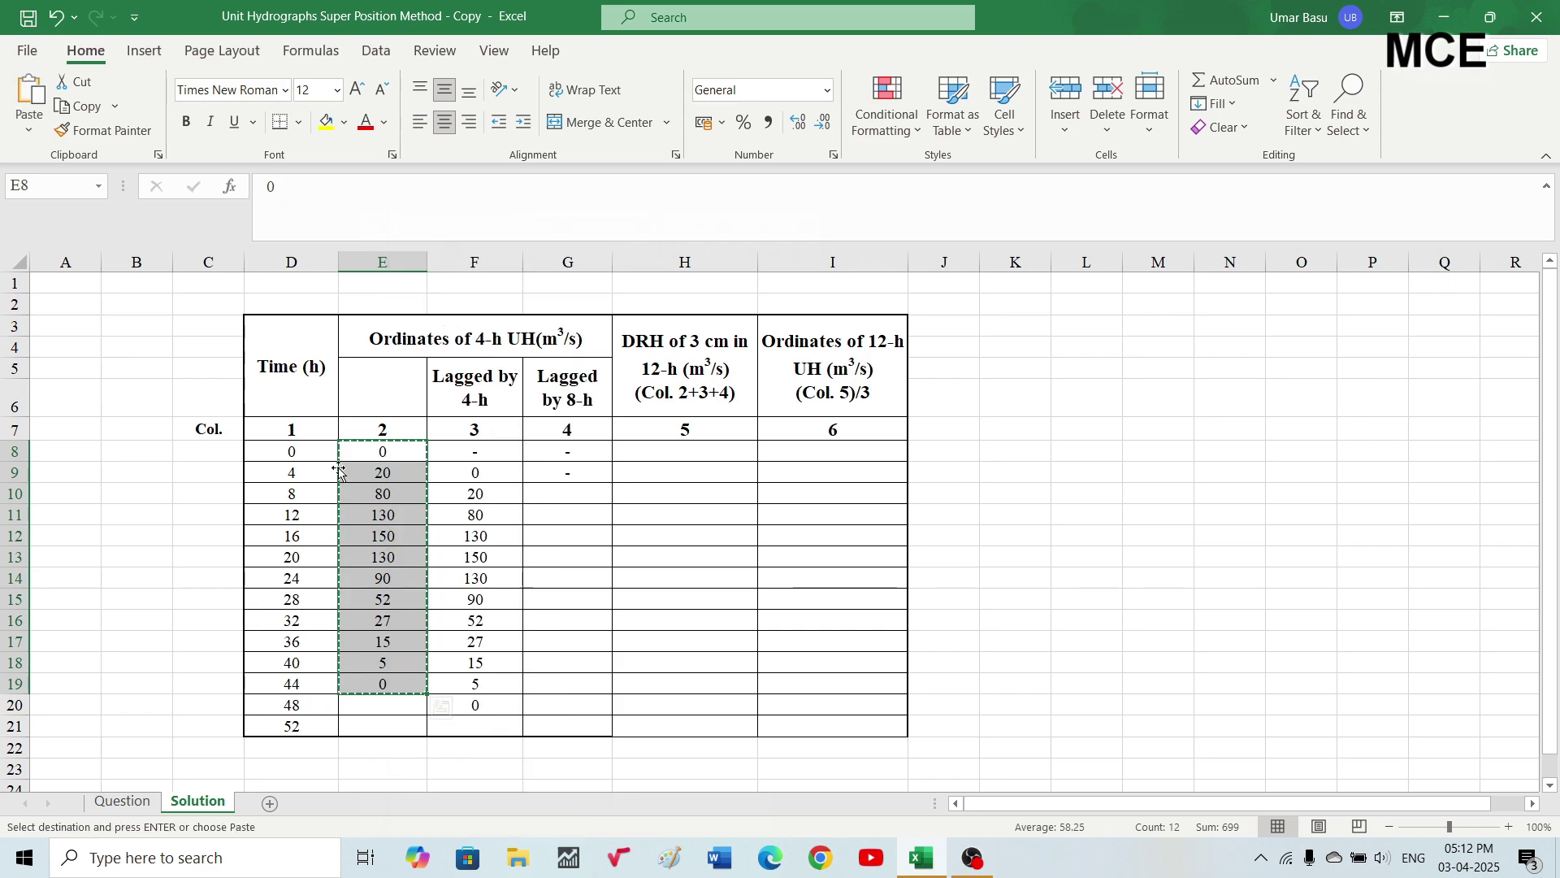
click(553, 494)
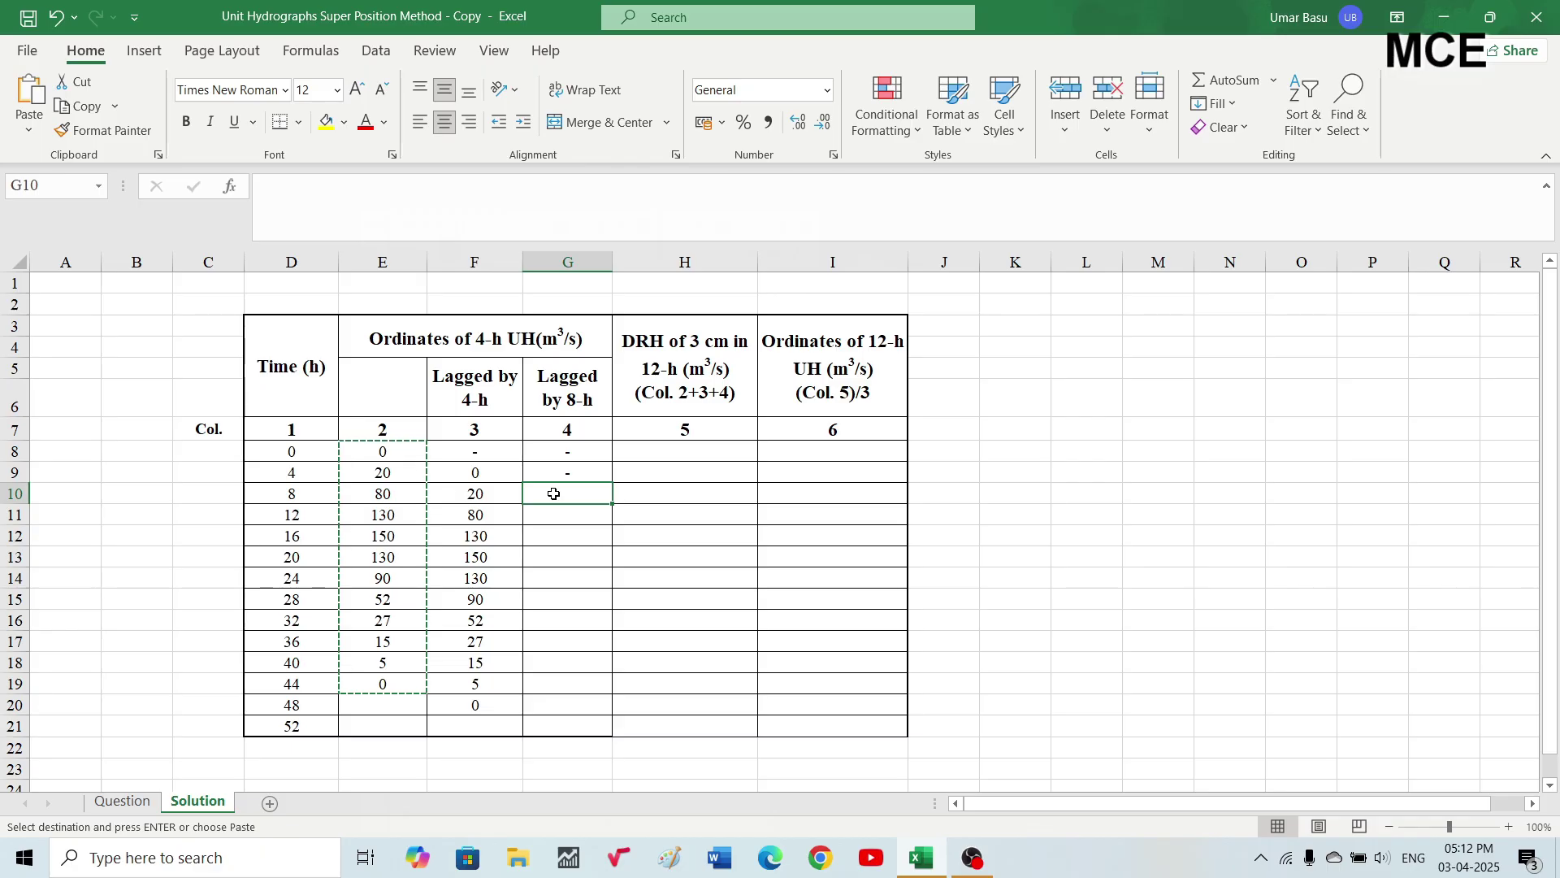
key(ctrl+v)
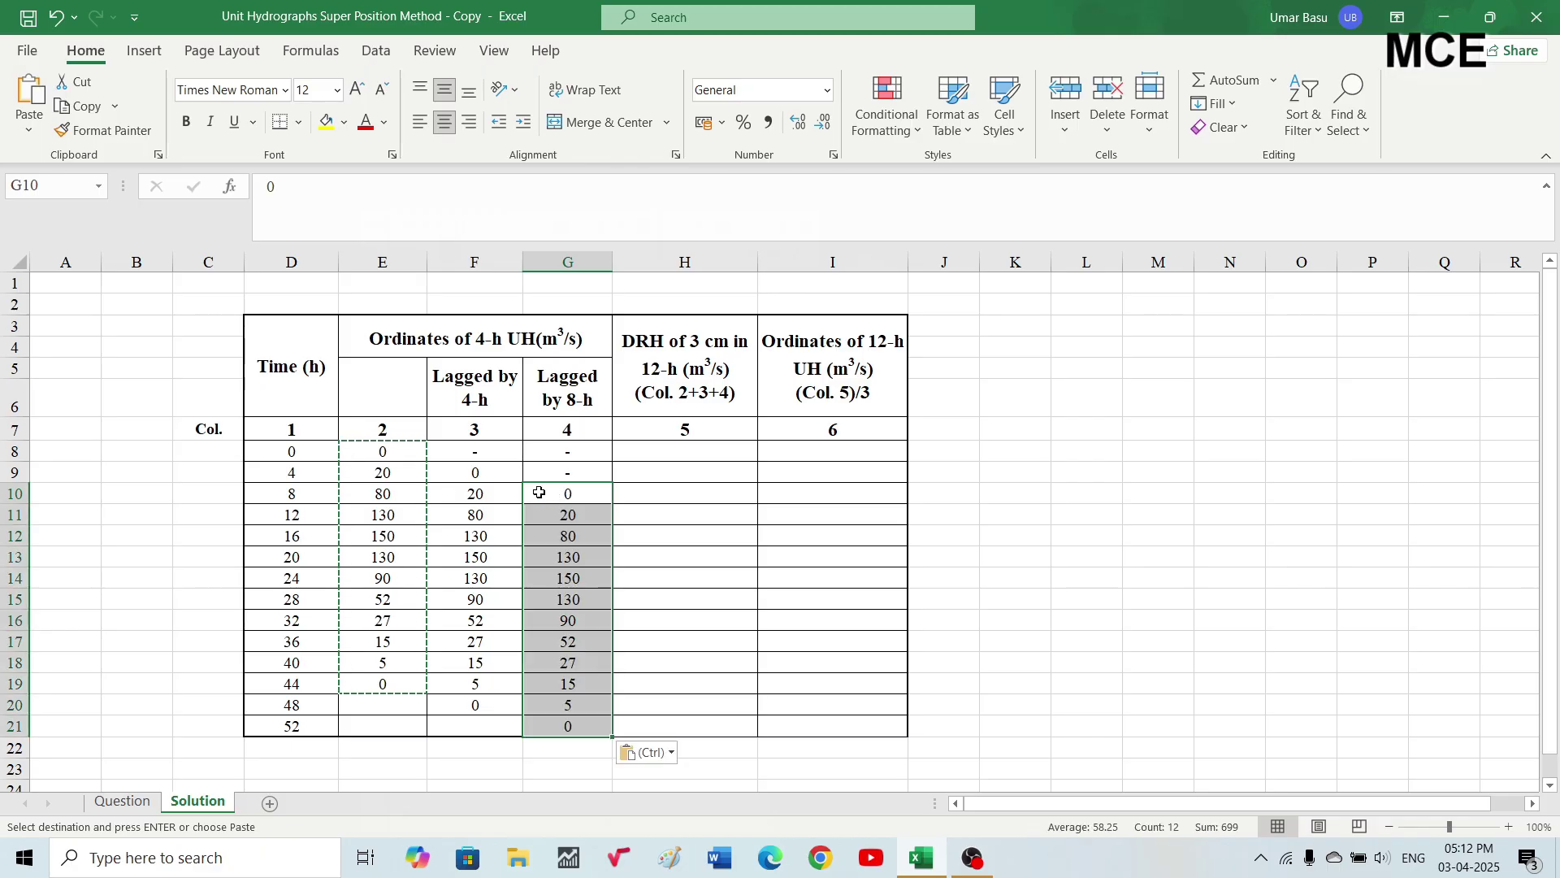
click(636, 622)
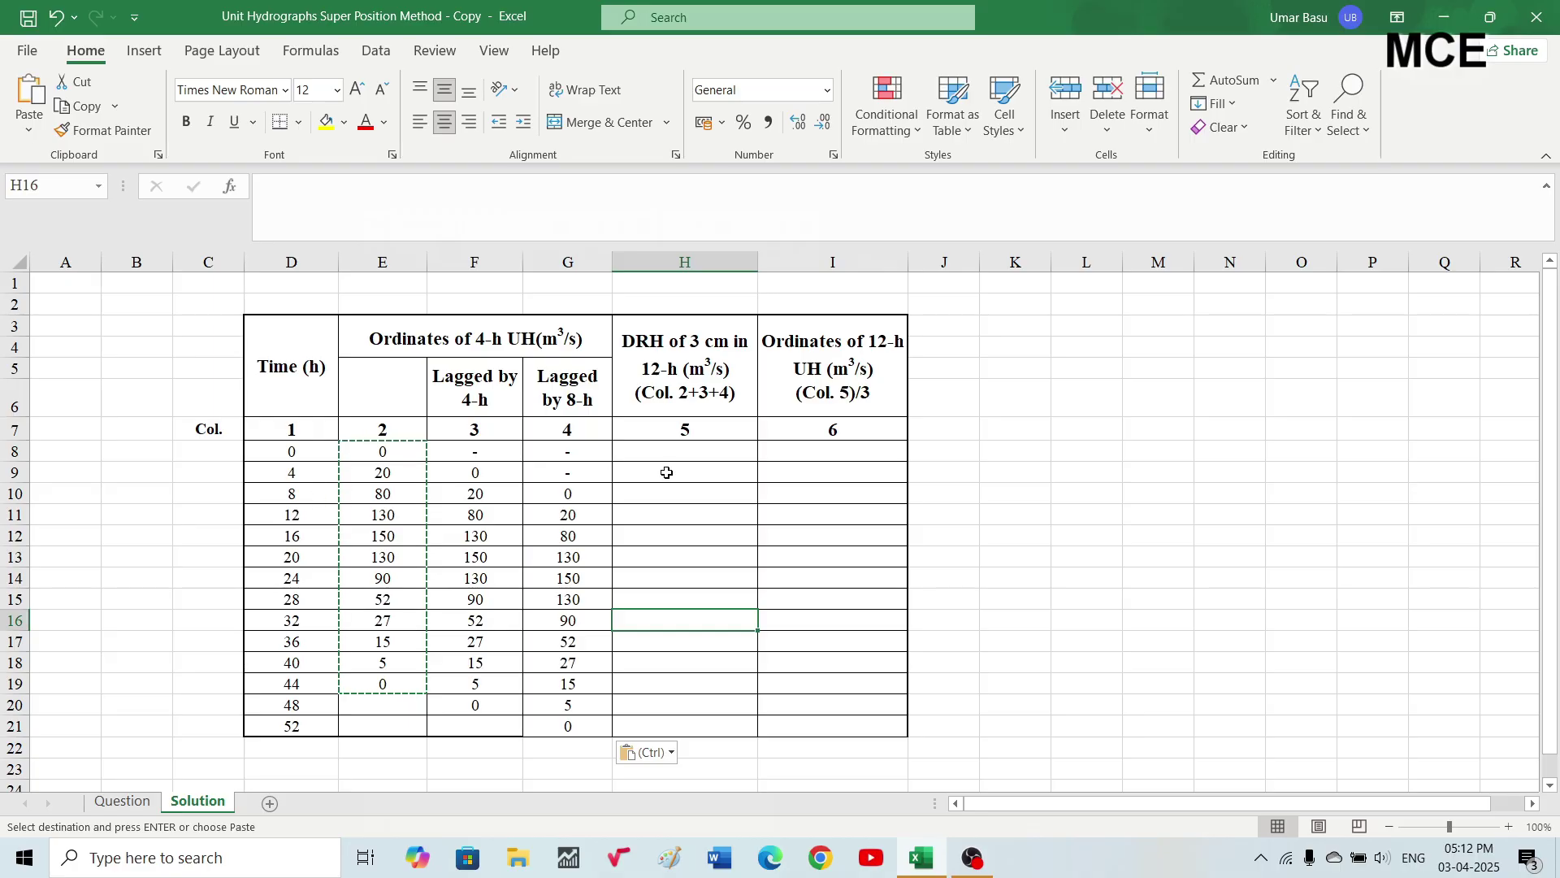
click(571, 493)
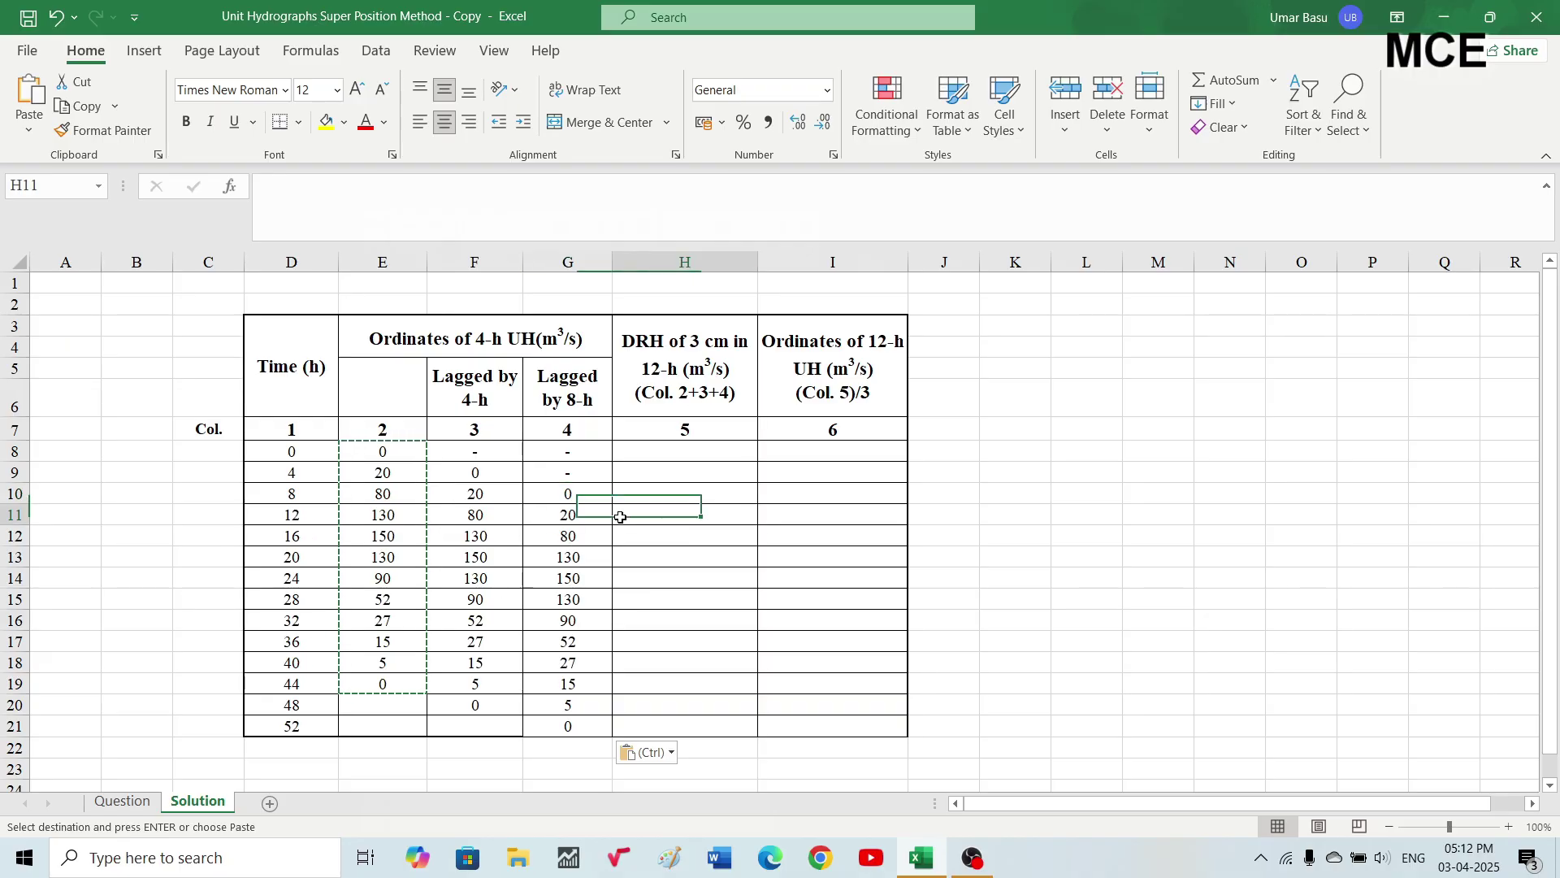
click(619, 515)
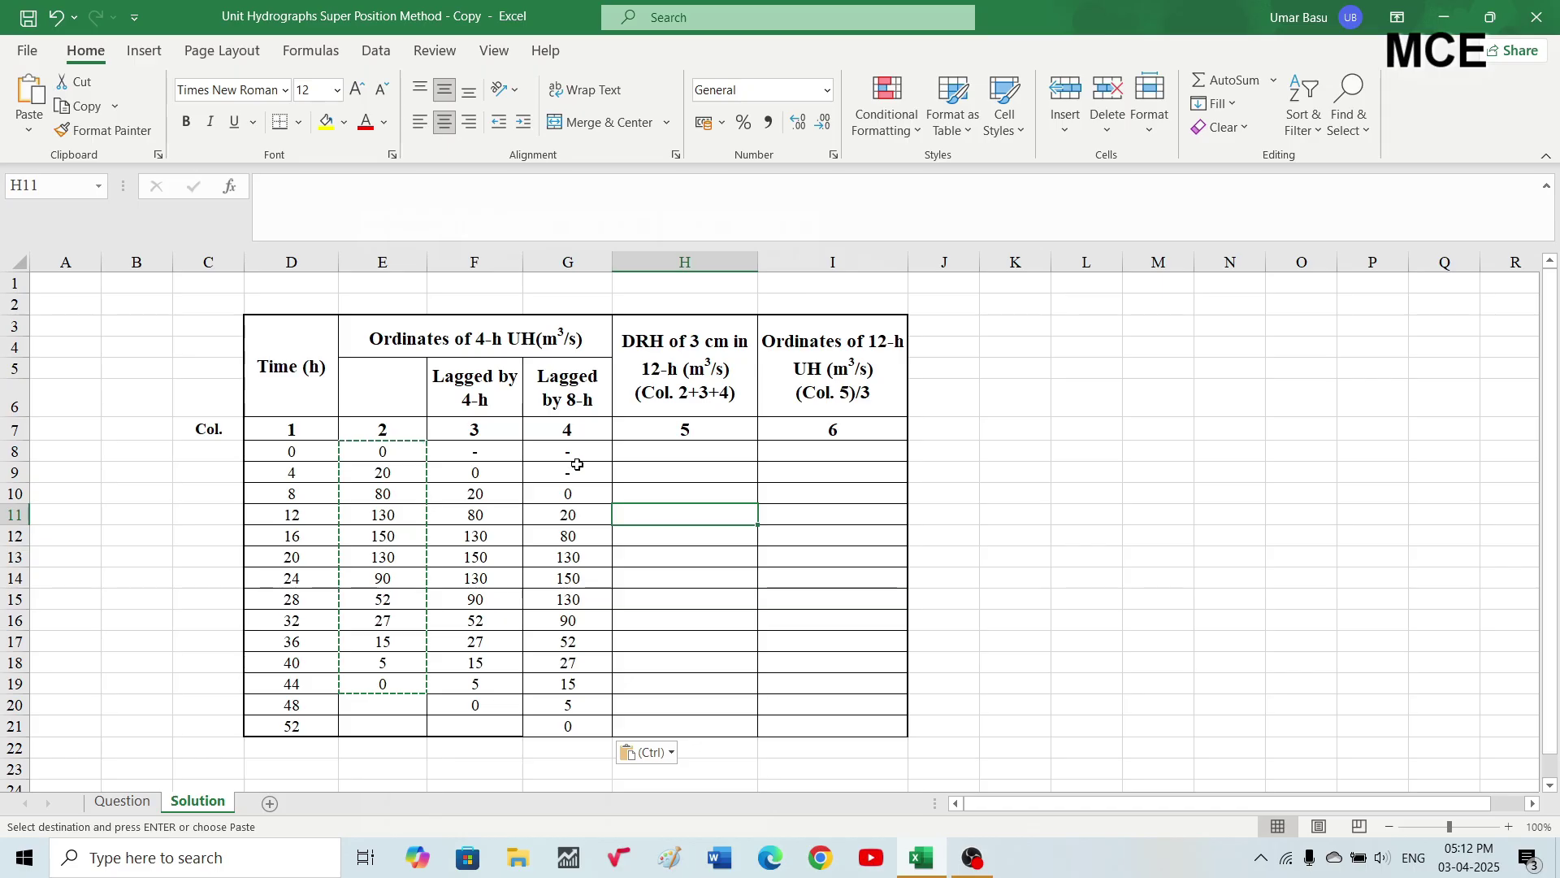
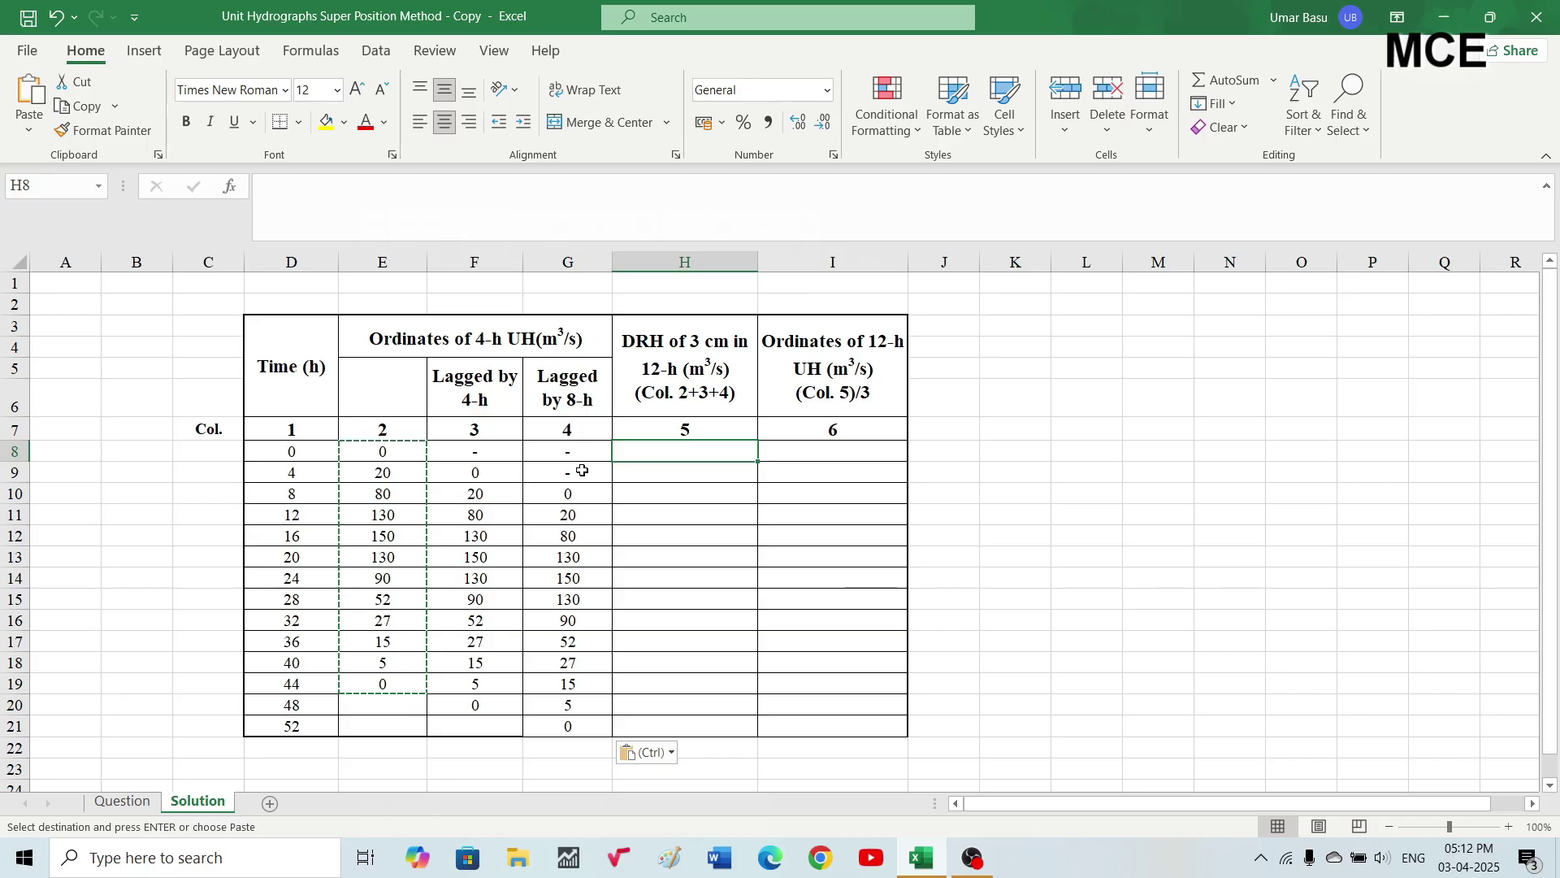
- Enter the formula =E8 in H8 for the 12-h DRH ordinate at time 0 h
double_click(644, 457)
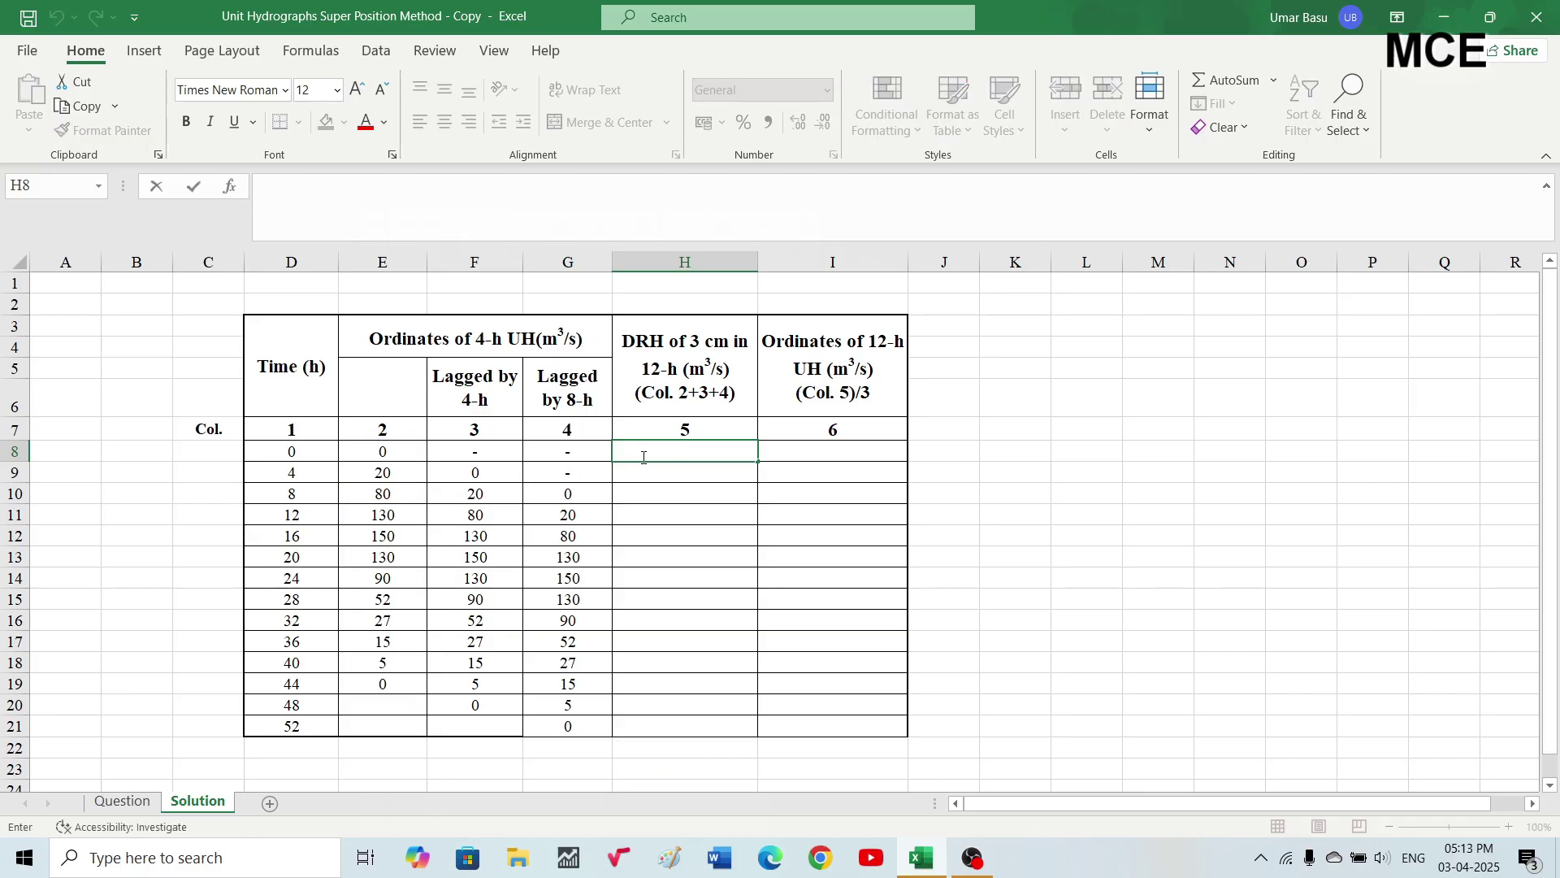
text(=)
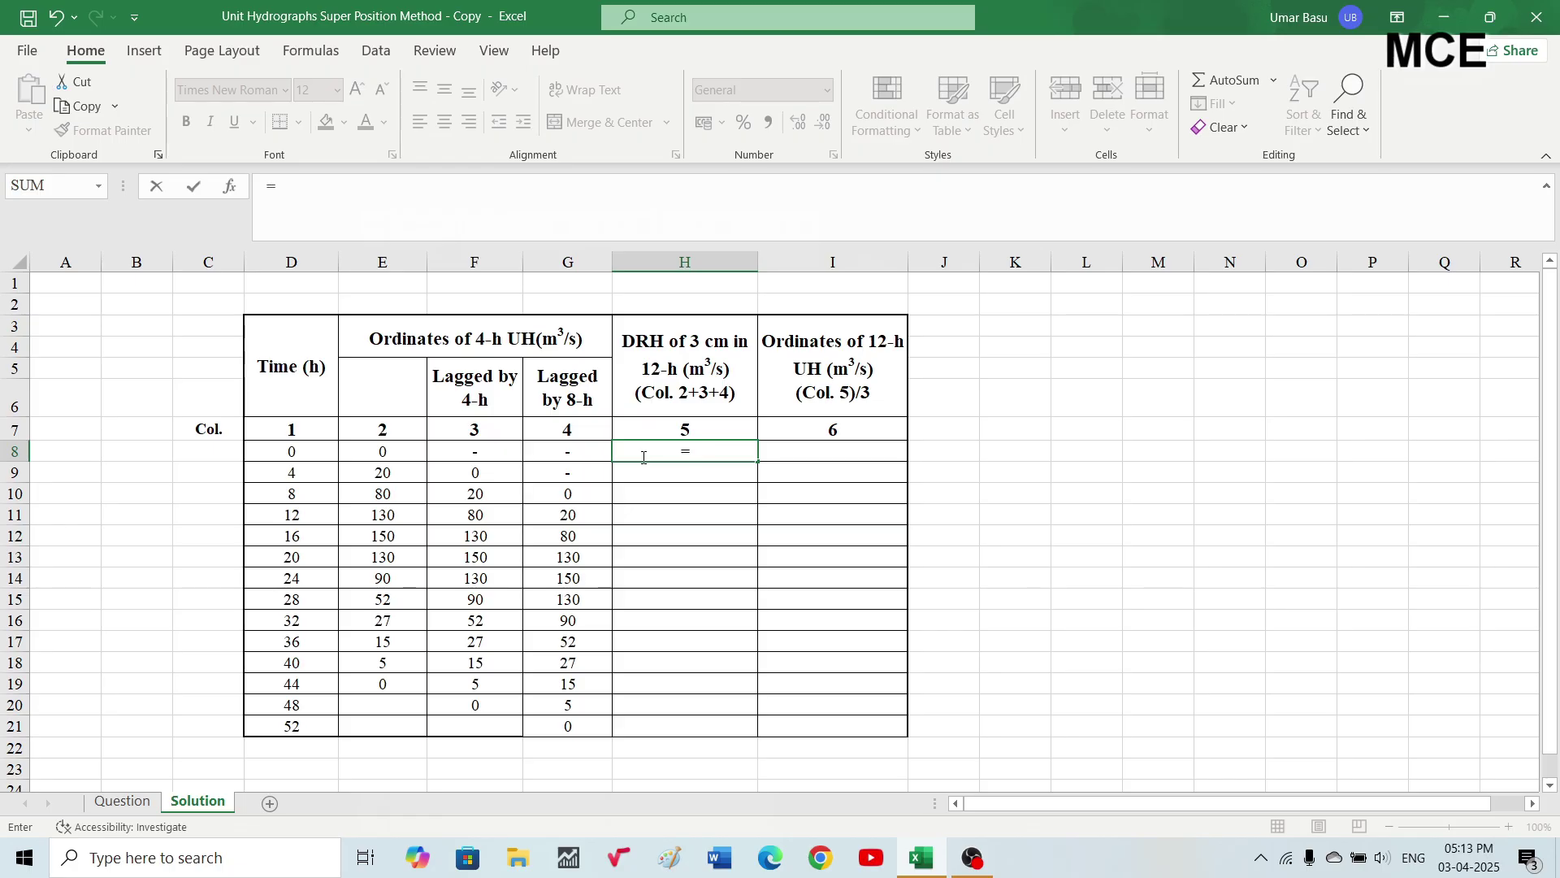
click(395, 451)
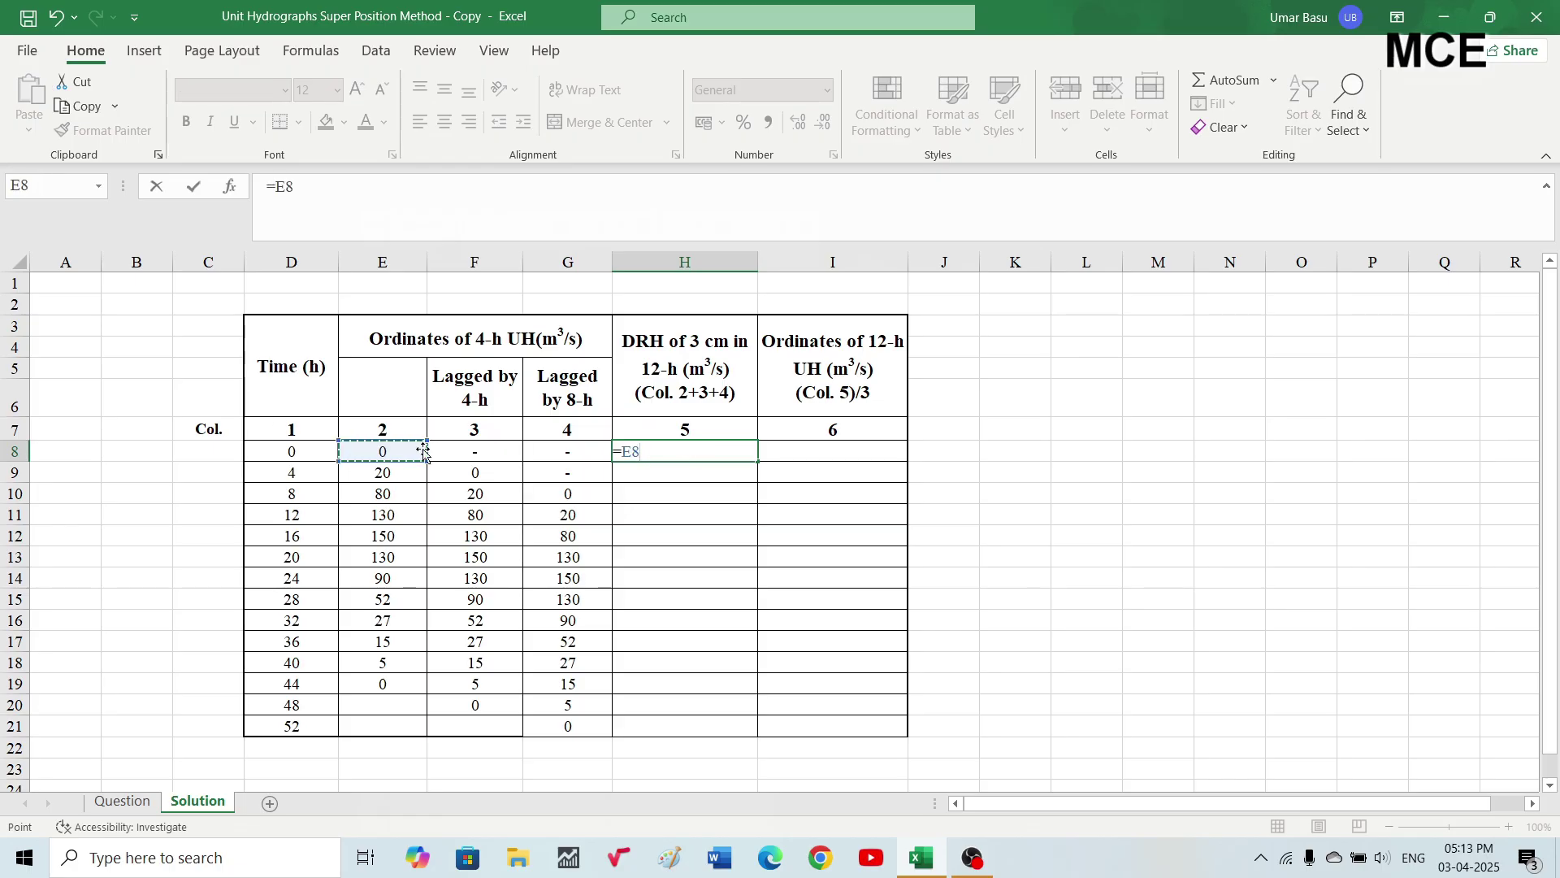
text(+)
key(Return)
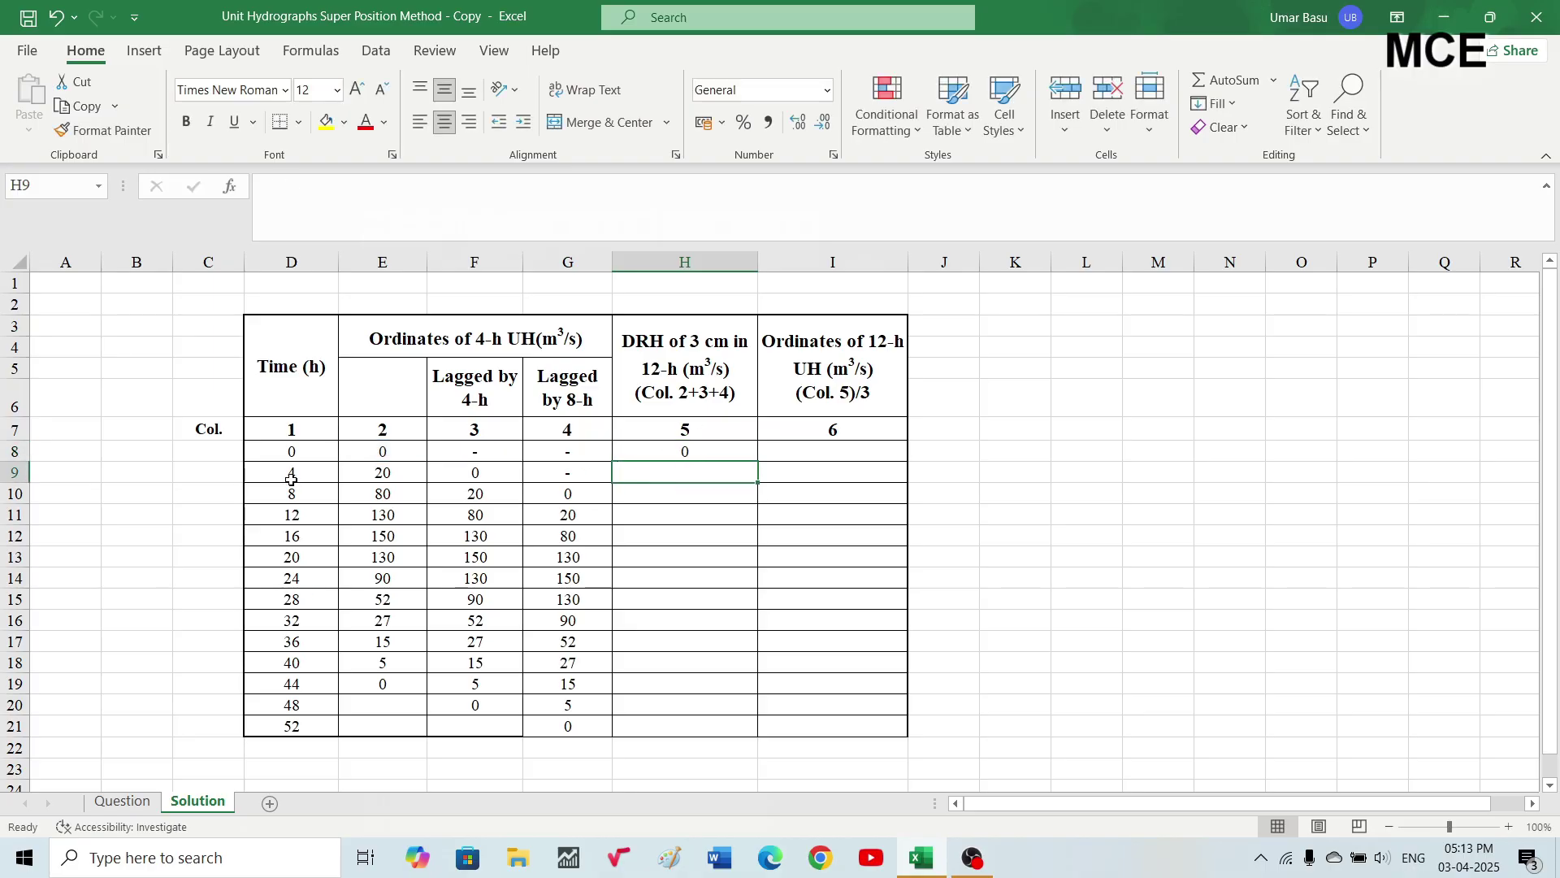
- Enter the formula =E9+F9 in H9 for the 12-h DRH ordinate at time 4 h
double_click(647, 474)
text(=)
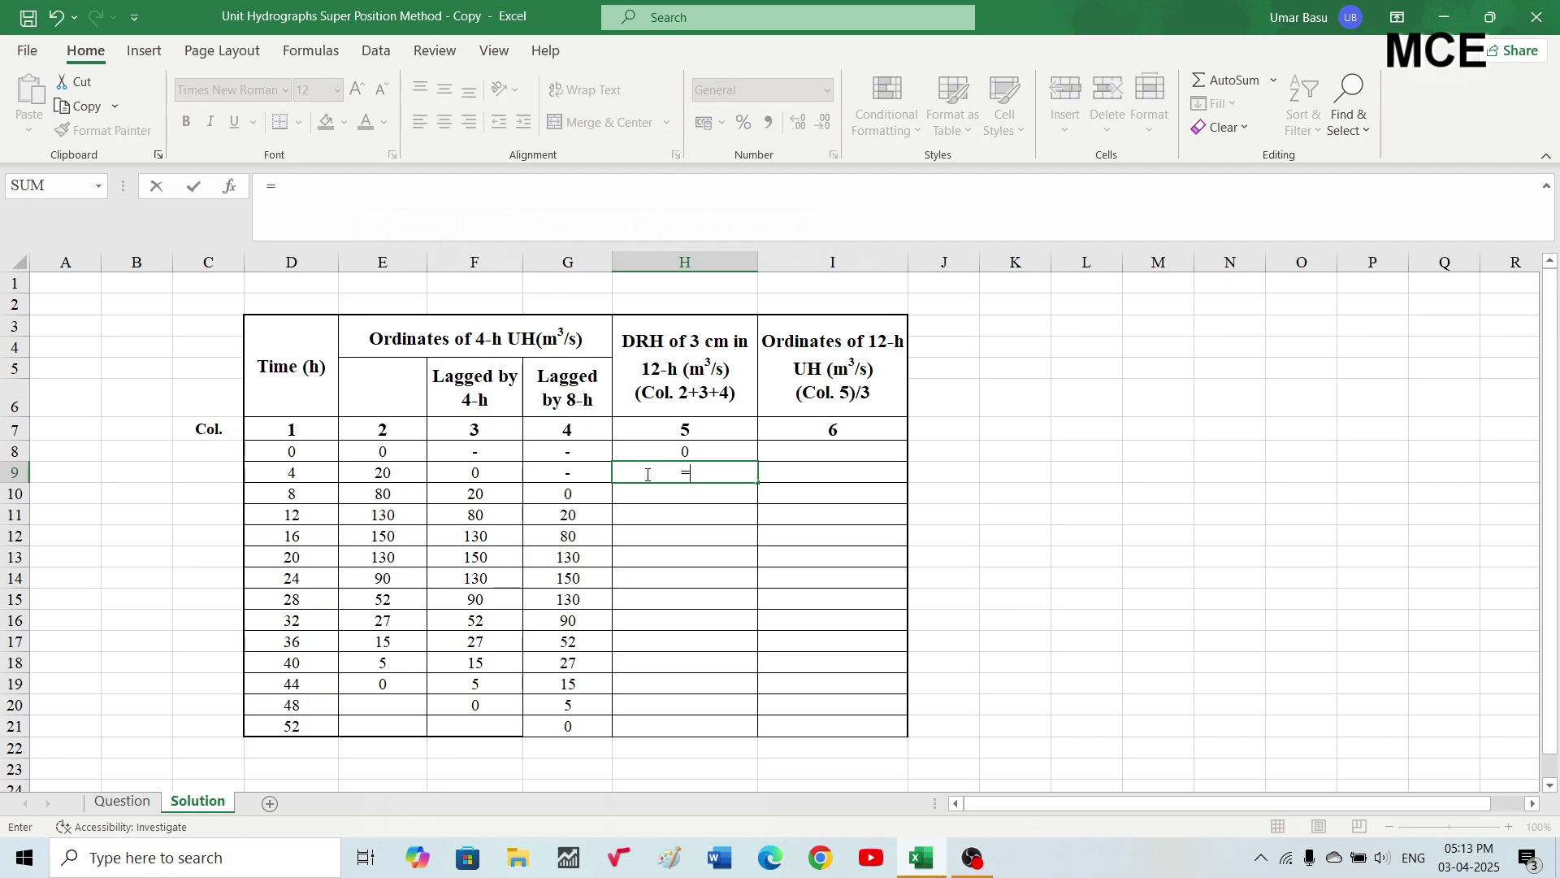
click(384, 473)
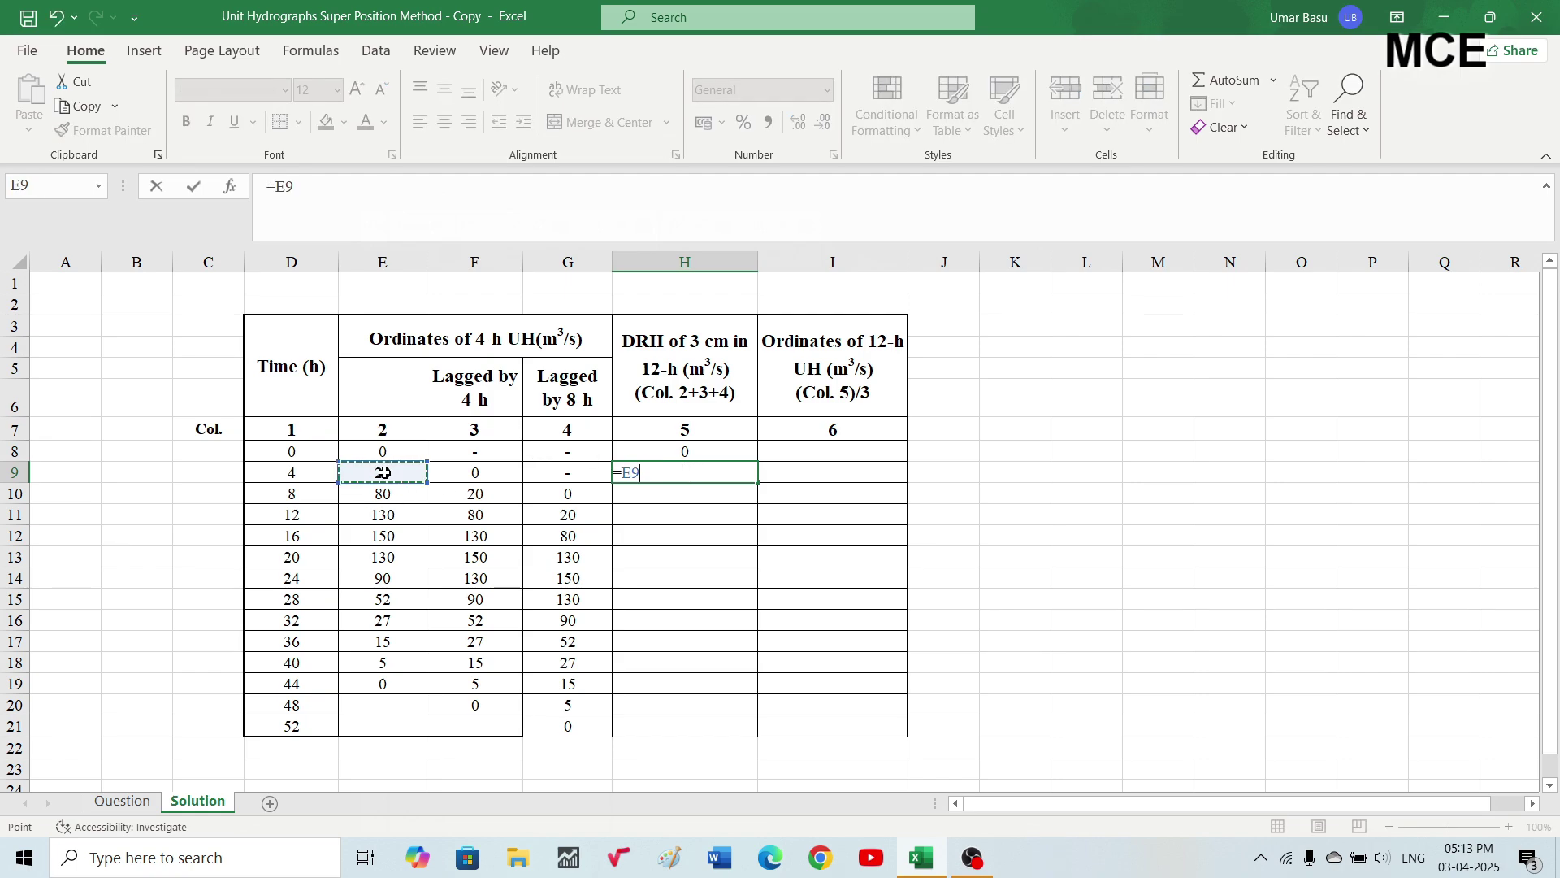
text(+)
click(471, 473)
key(Return)
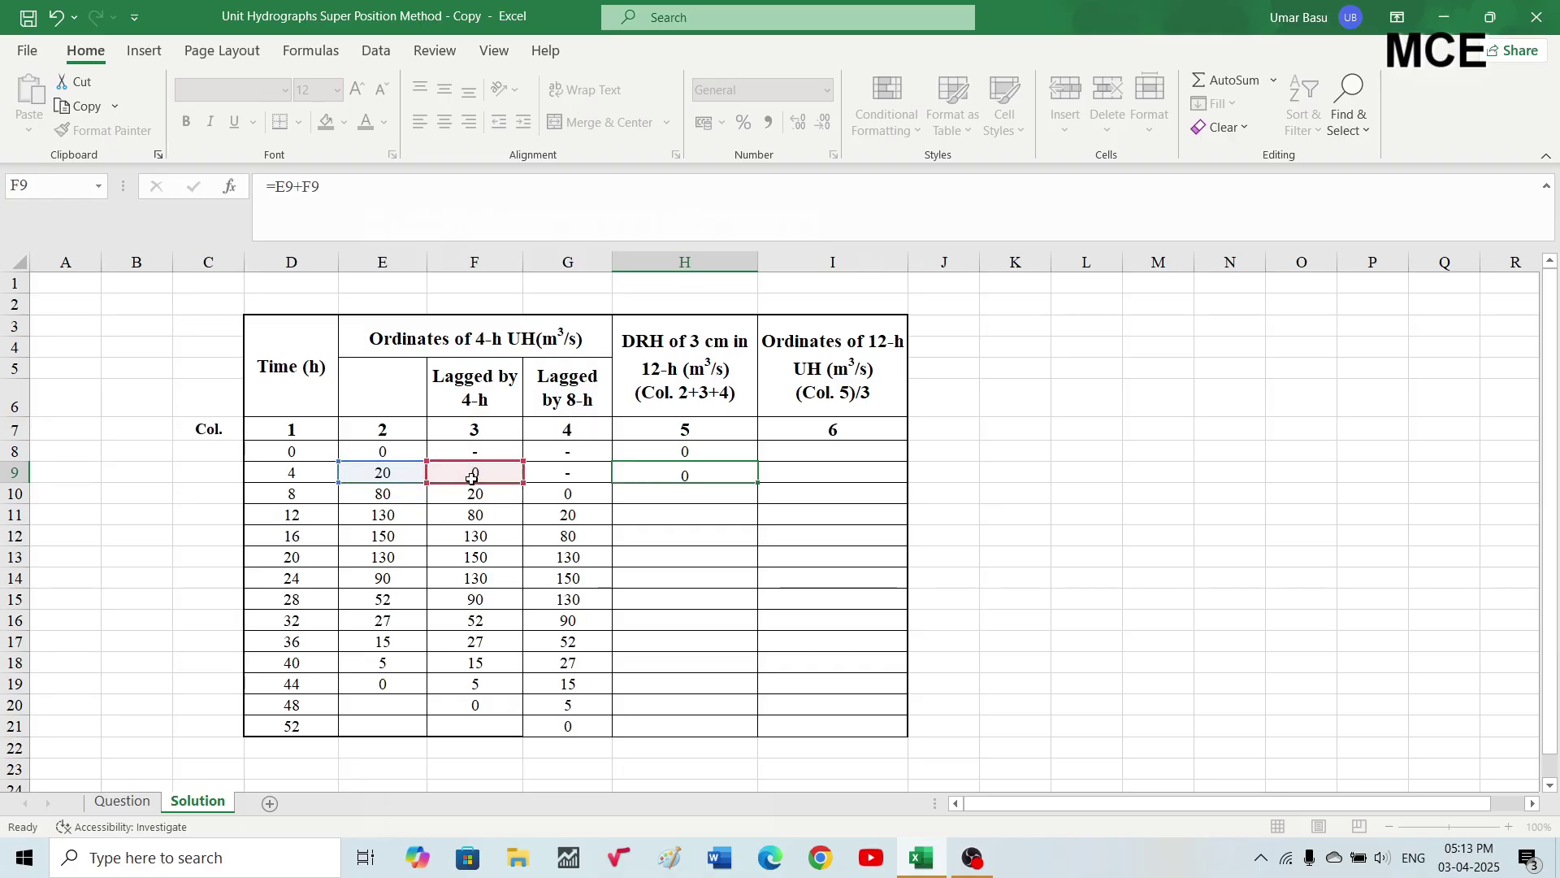
key(Return)
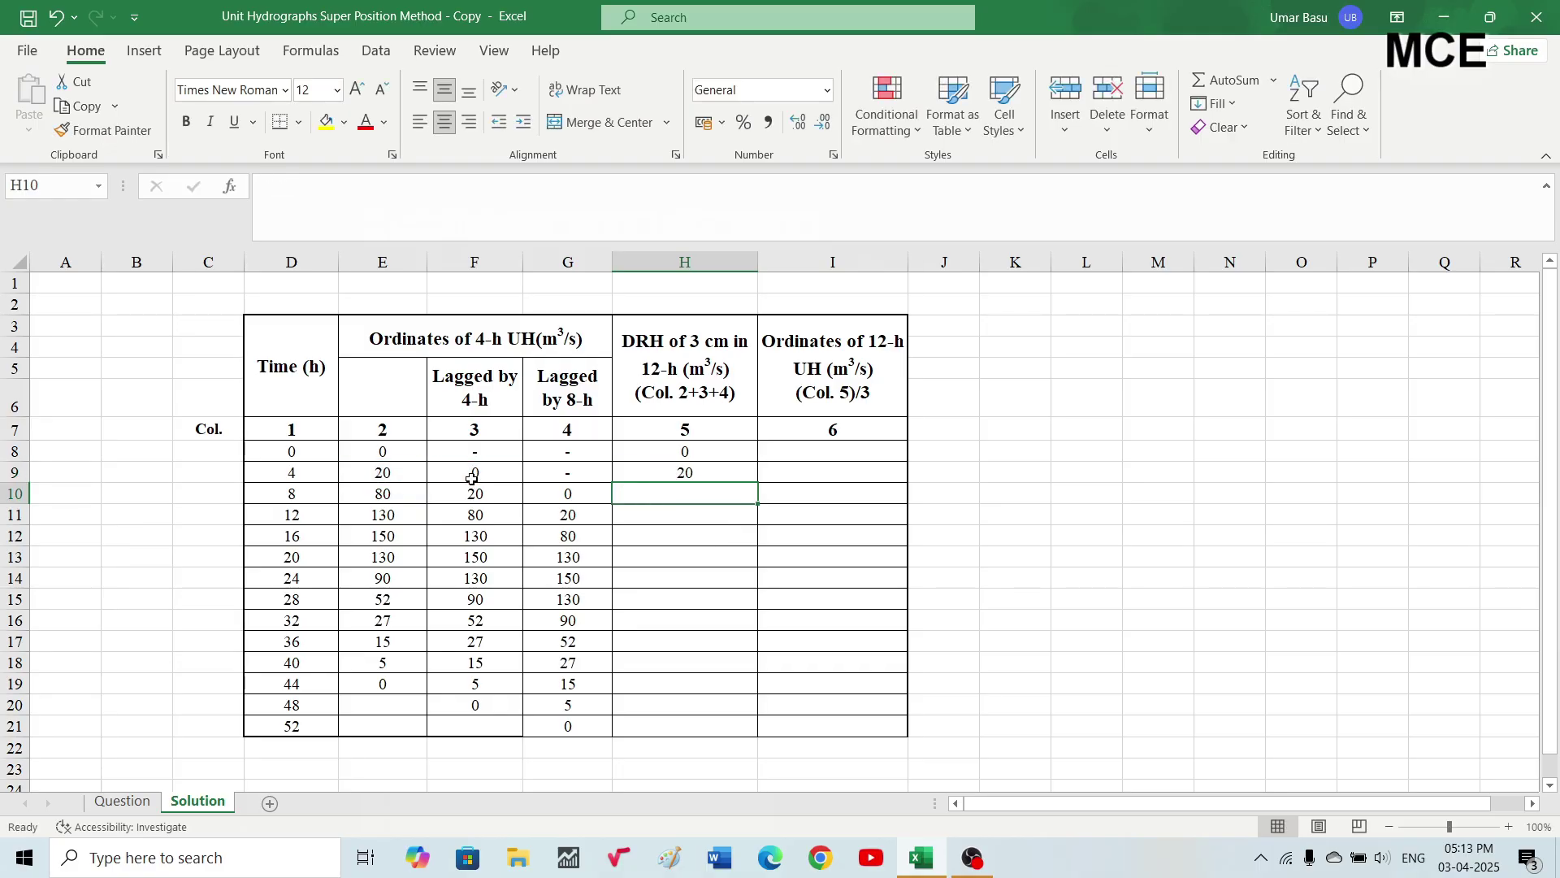
- Enter the formula =E10+F10+G10 in H10 for the 12-h DRH ordinate at time 8 h
double_click(673, 493)
text(=)
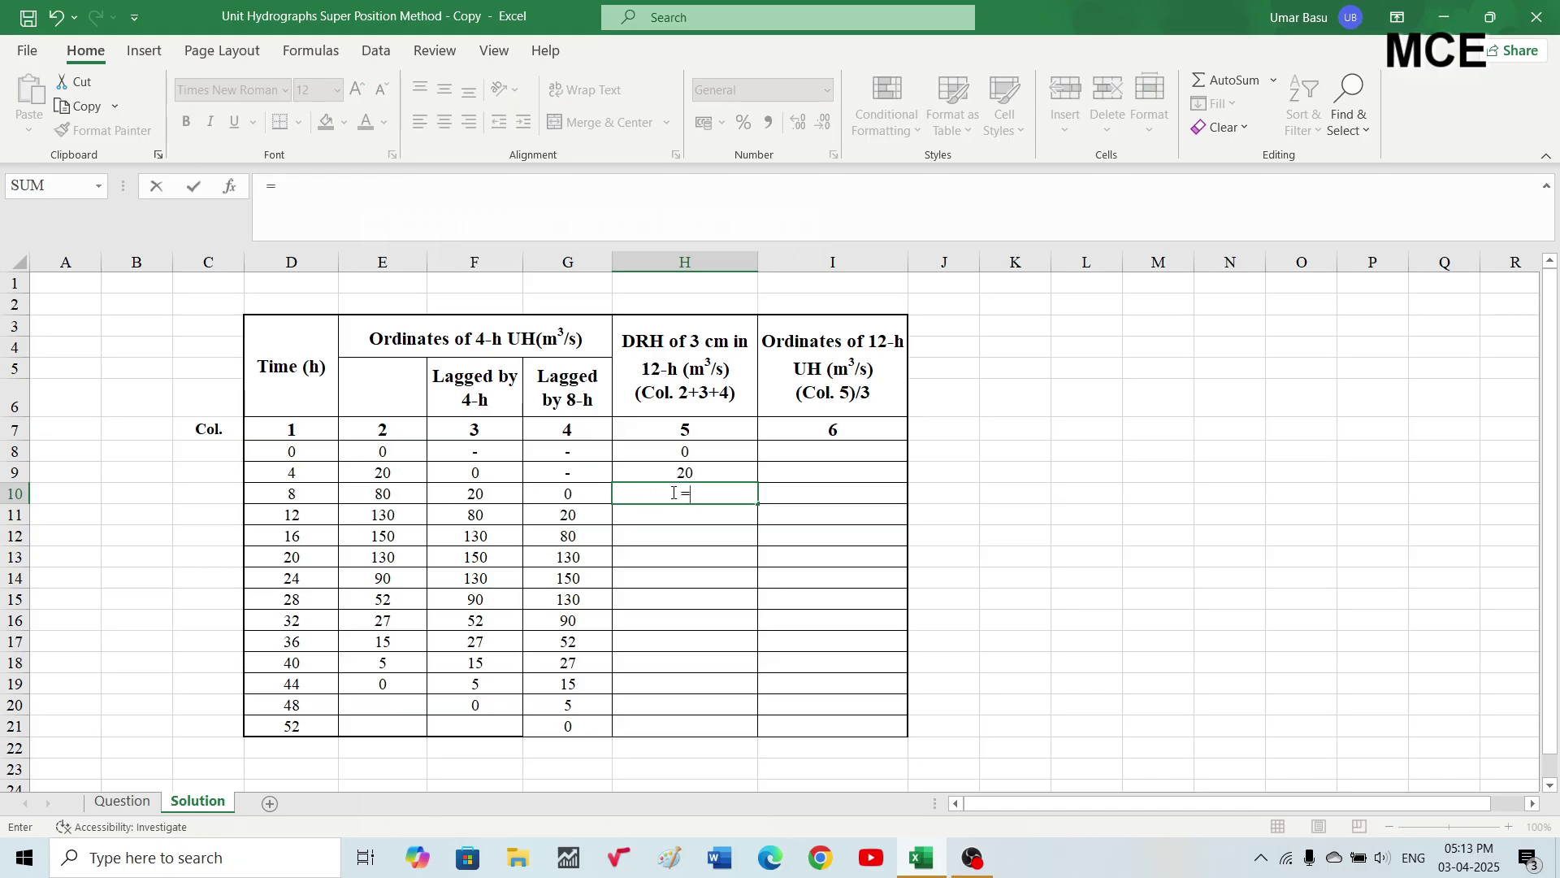
click(388, 495)
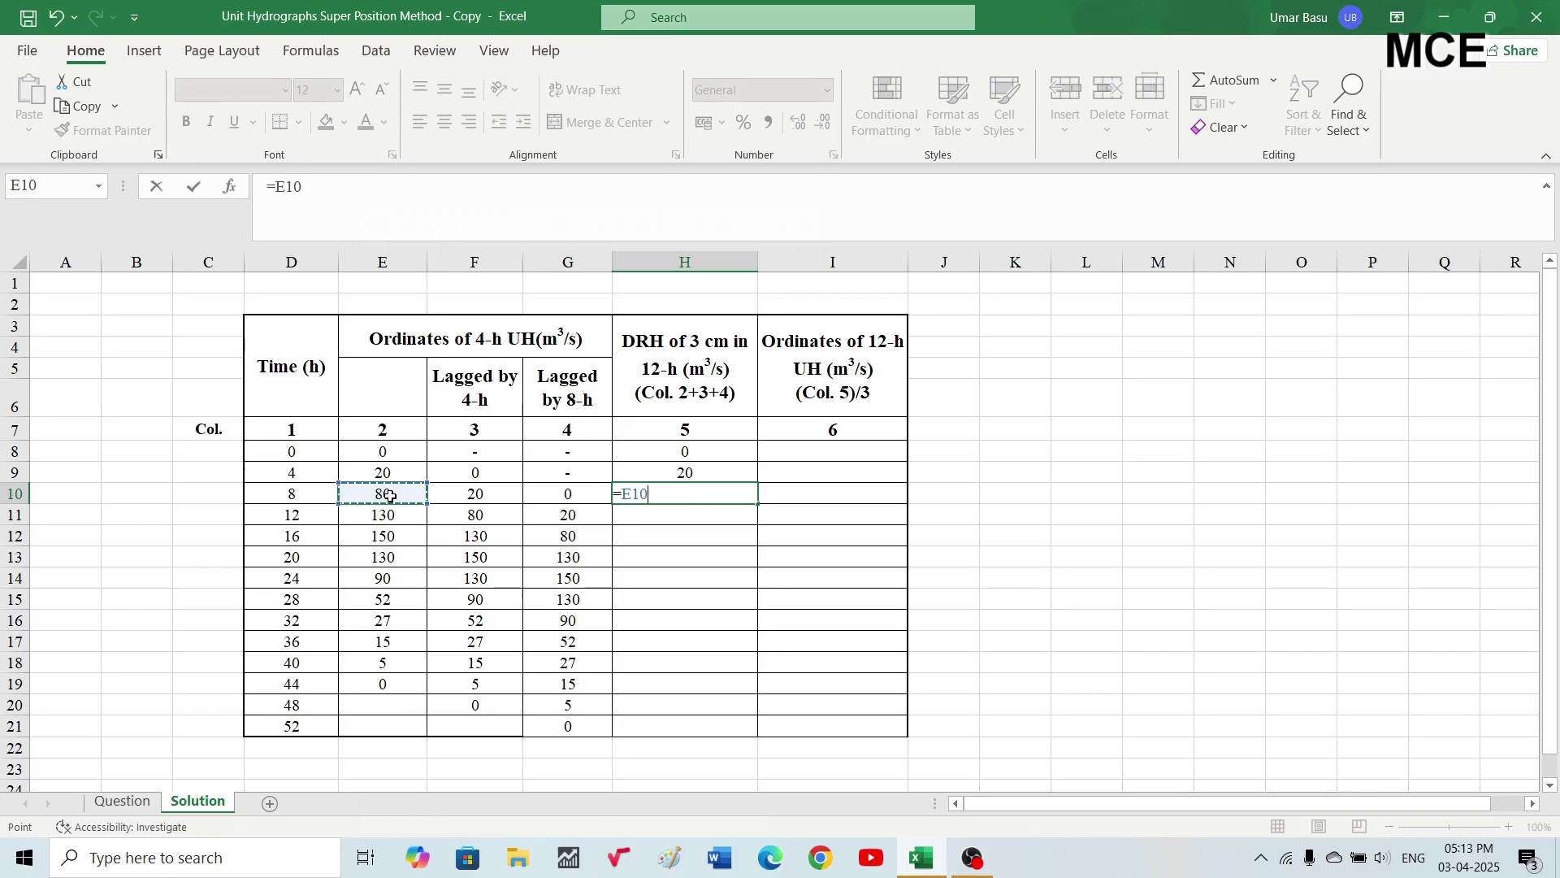
text(+)
click(453, 496)
text(+)
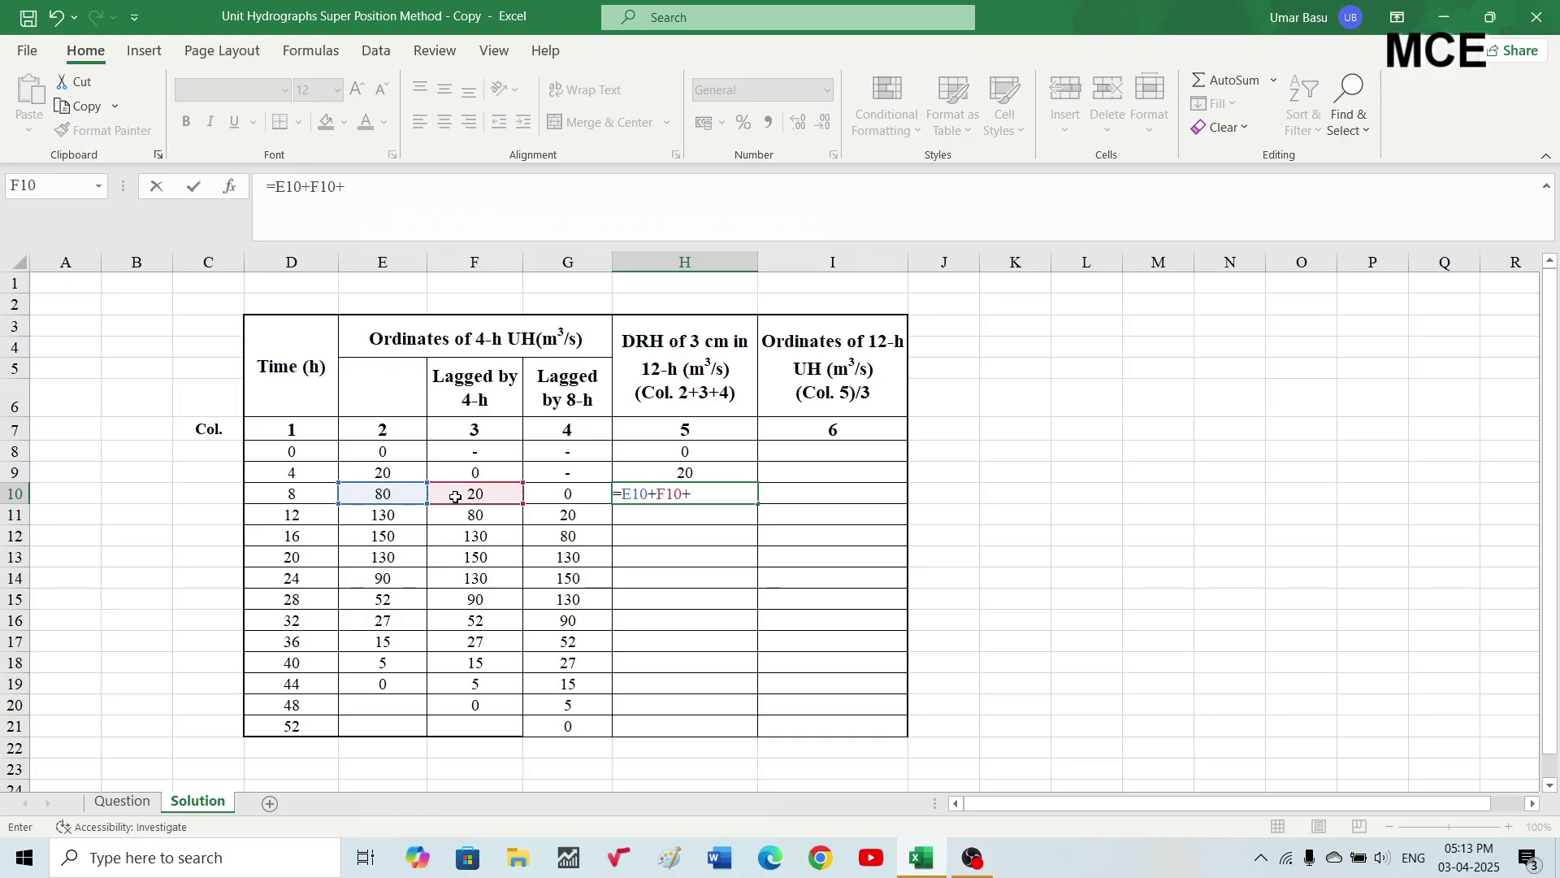
click(568, 497)
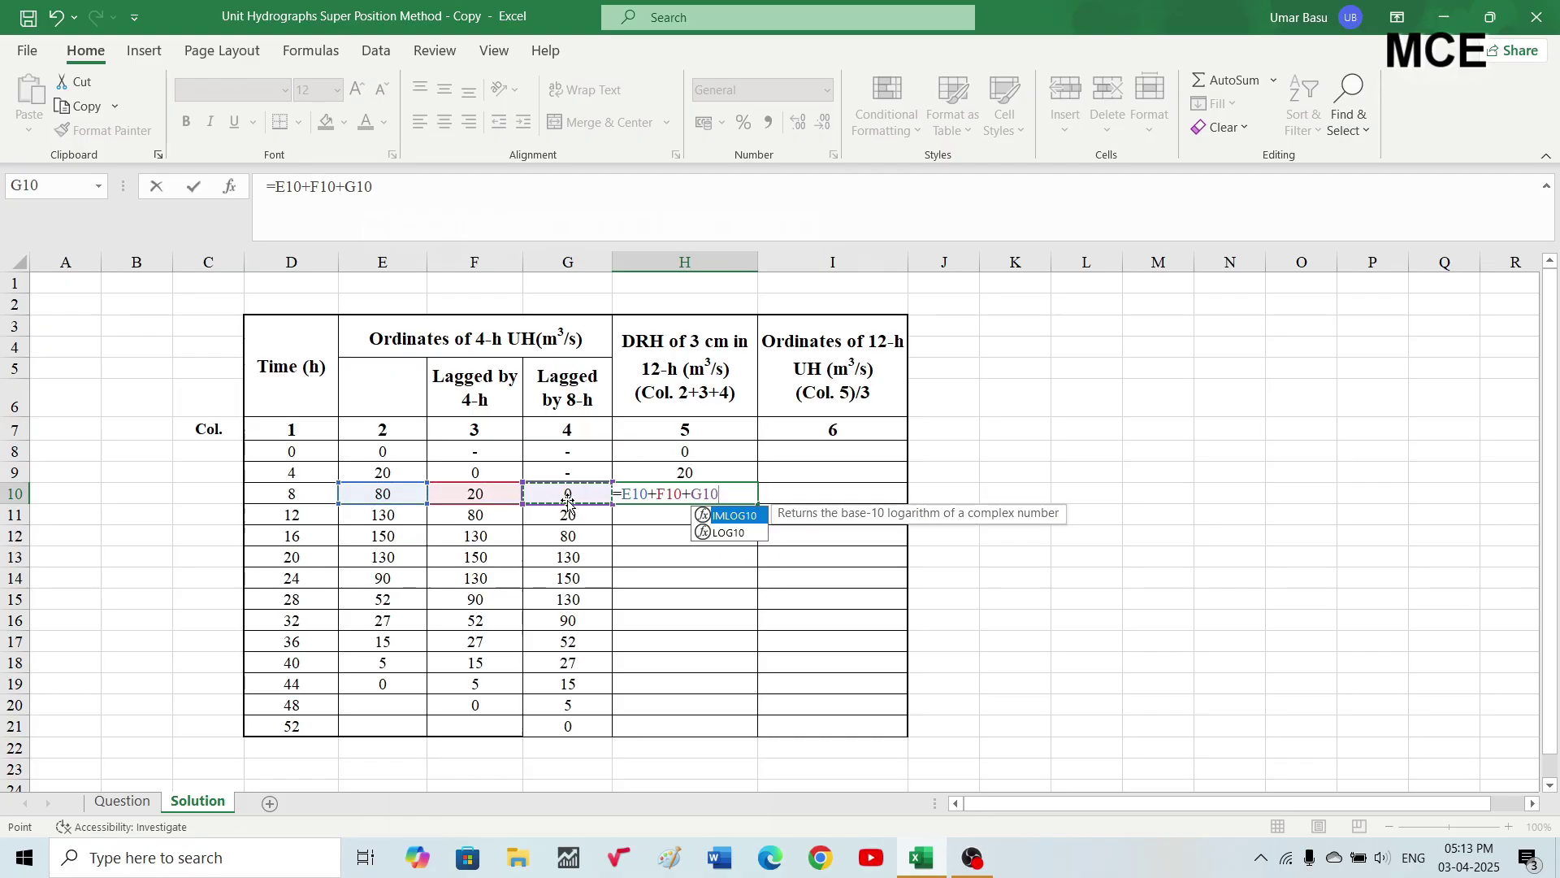
key(Return)
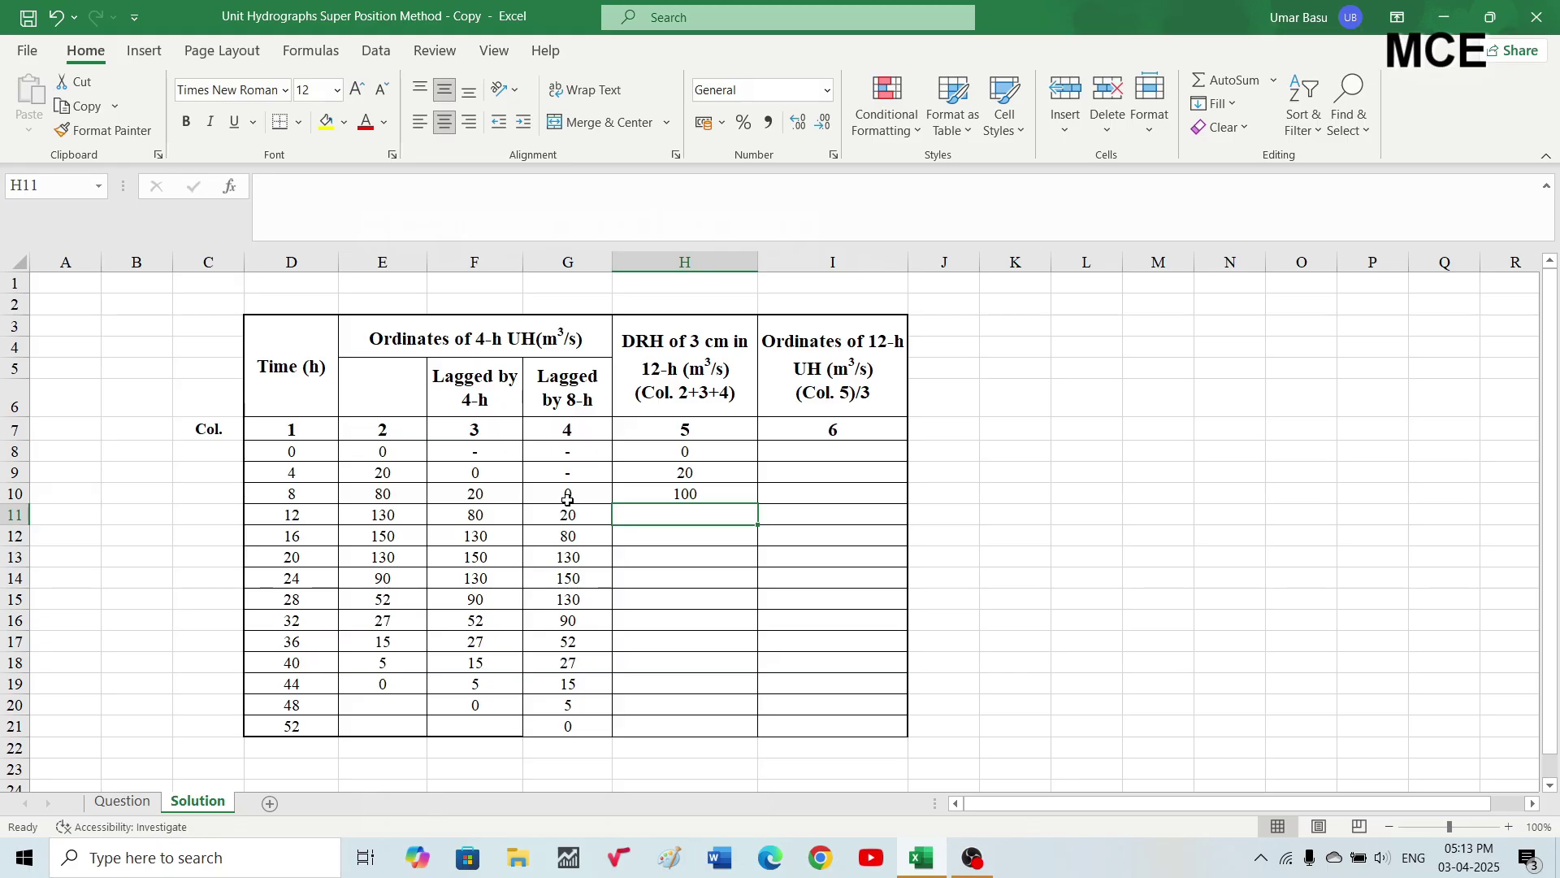
- Fill the H10 formula down through H21 to complete the DRH column
click(705, 495)
drag(758, 505, 735, 733)
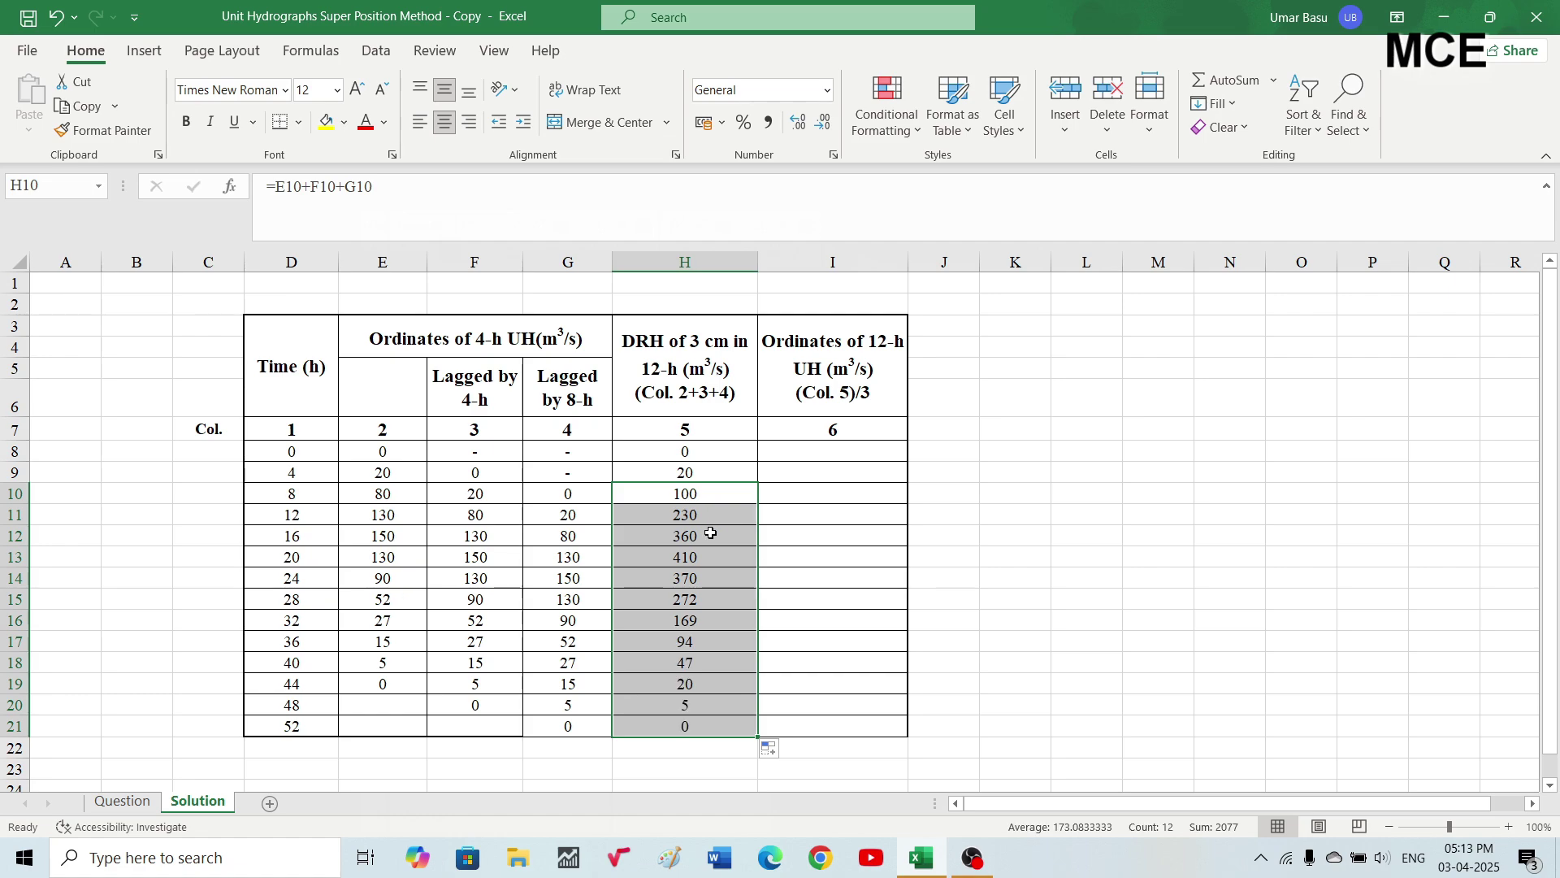
click(681, 518)
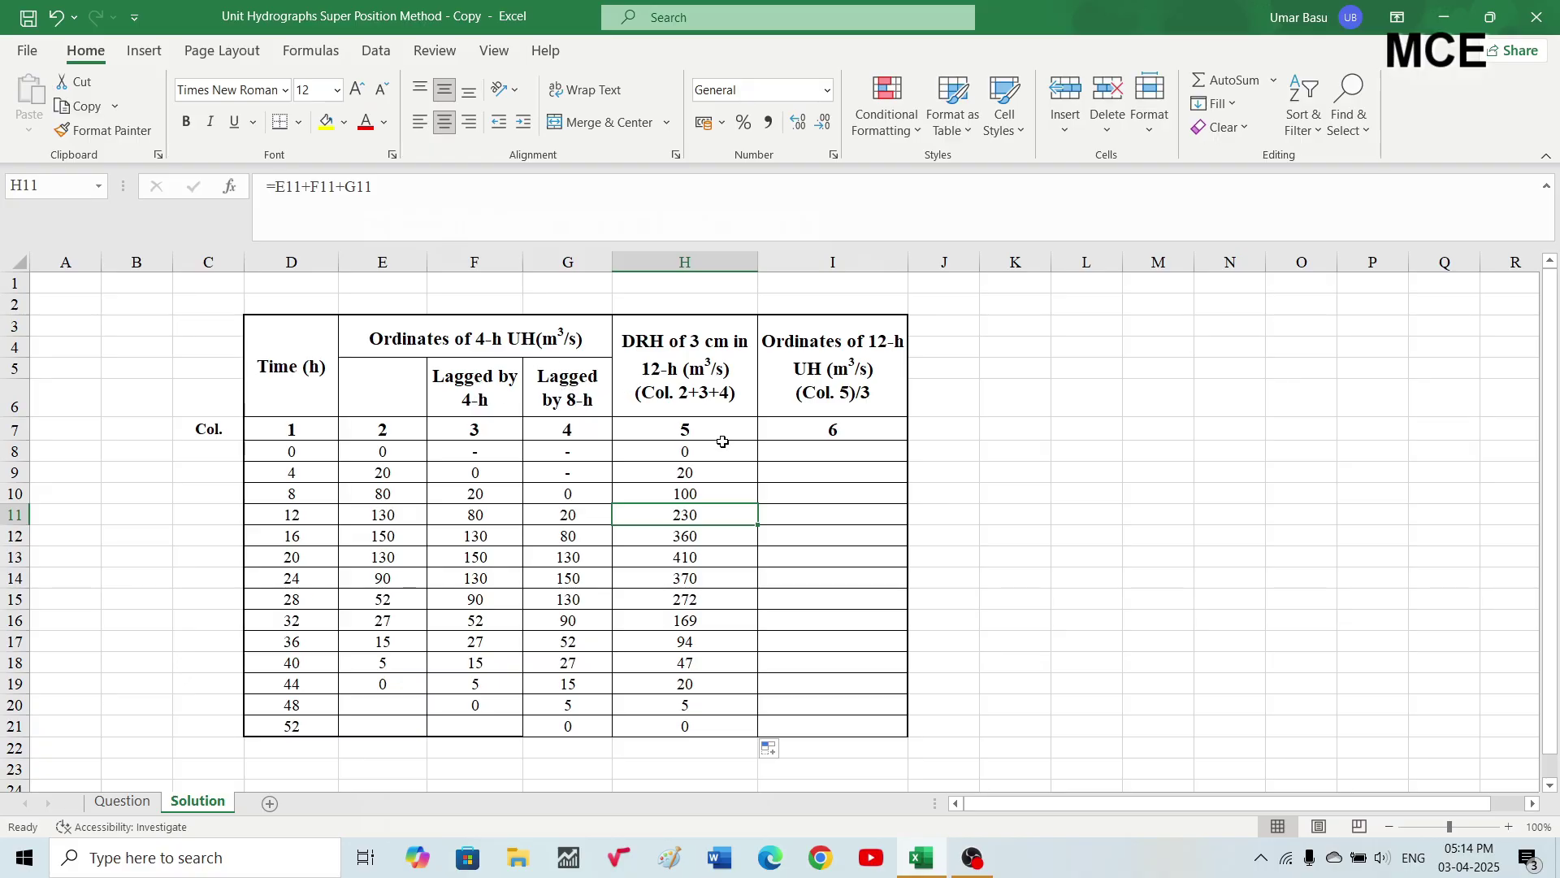
- Enter the formula =H8/3 in I8 for the 12-h UH ordinate at time 0 h
click(825, 453)
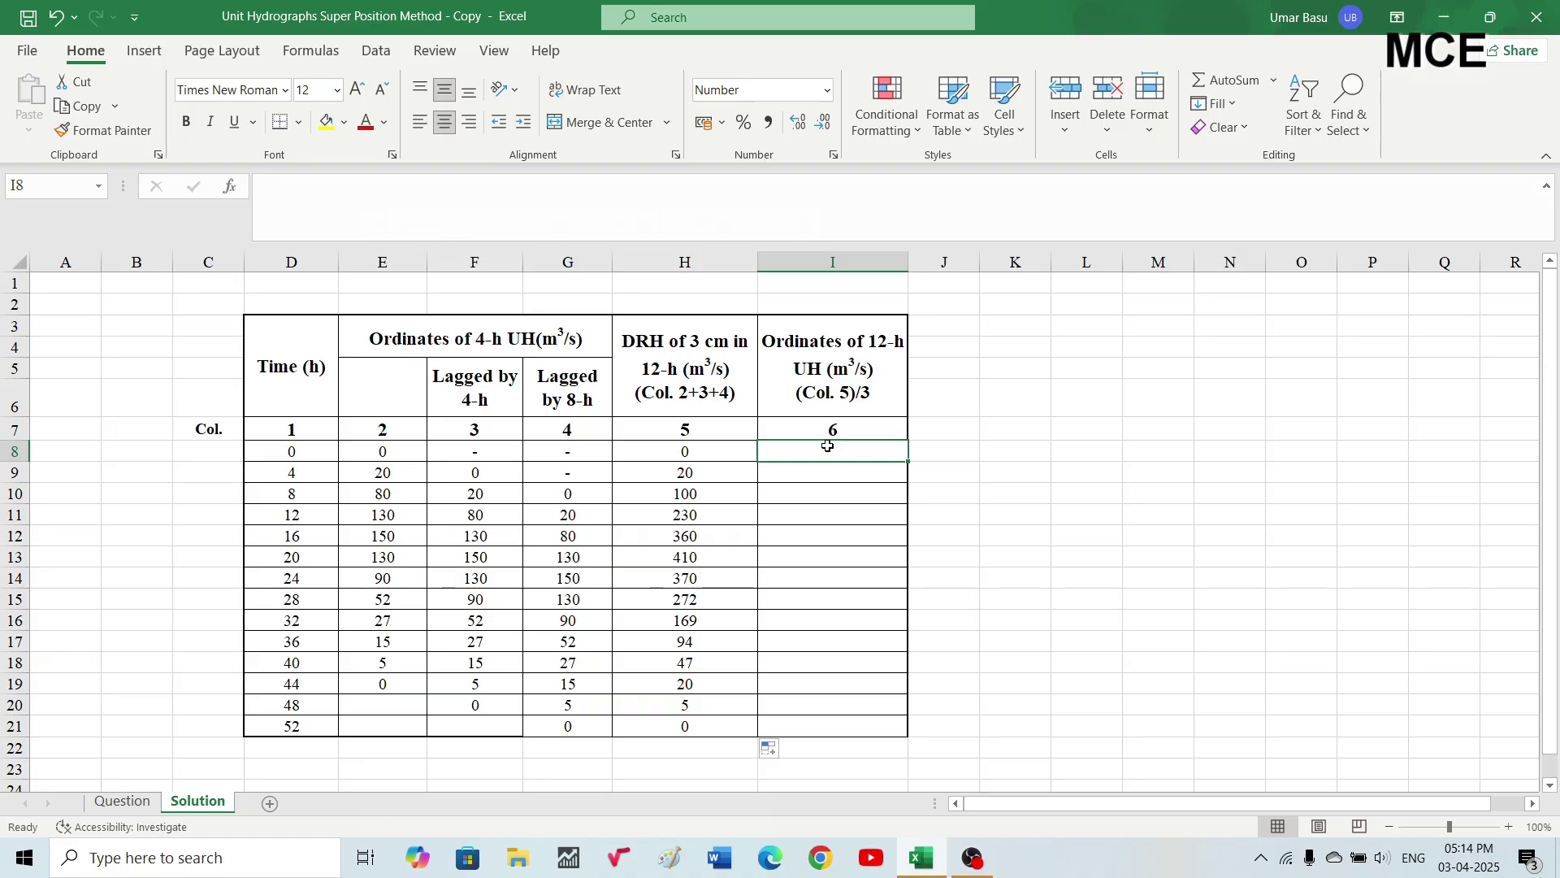
text(=)
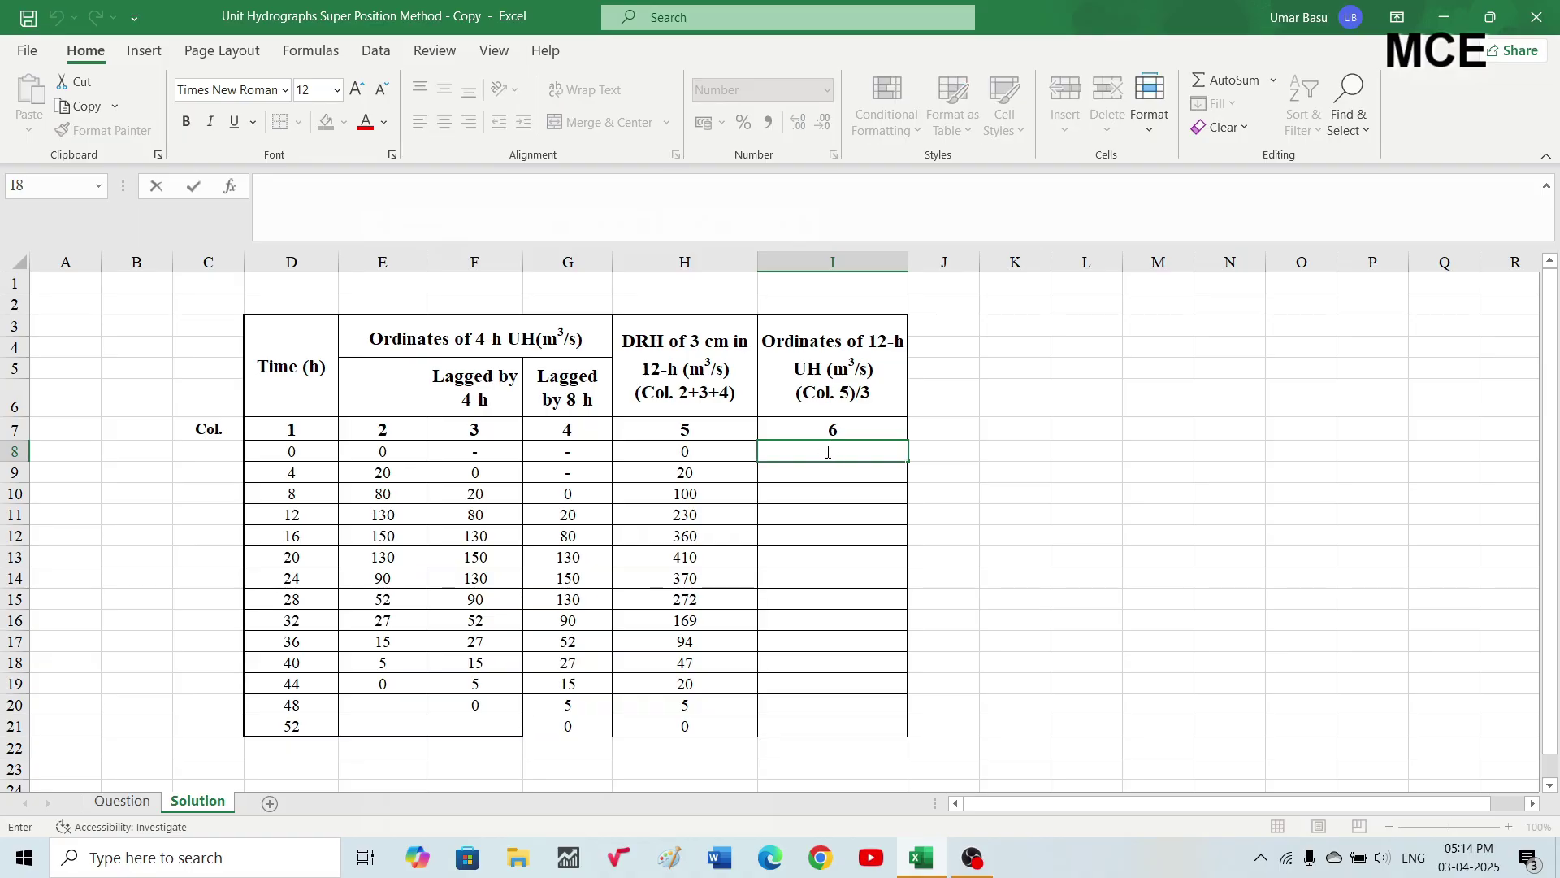
text(=)
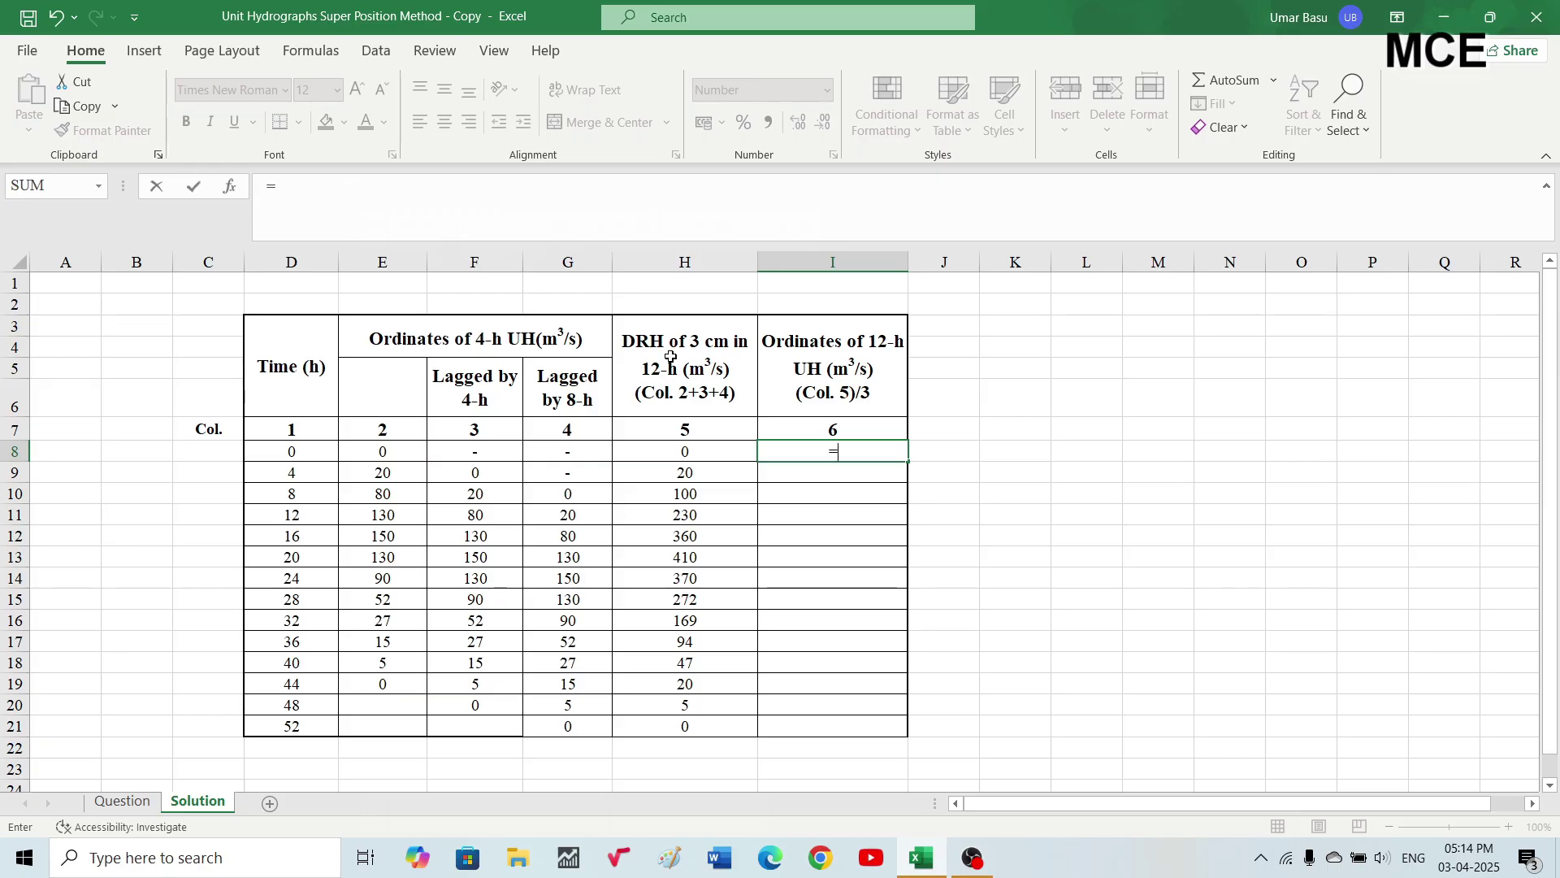
click(691, 453)
text(/3)
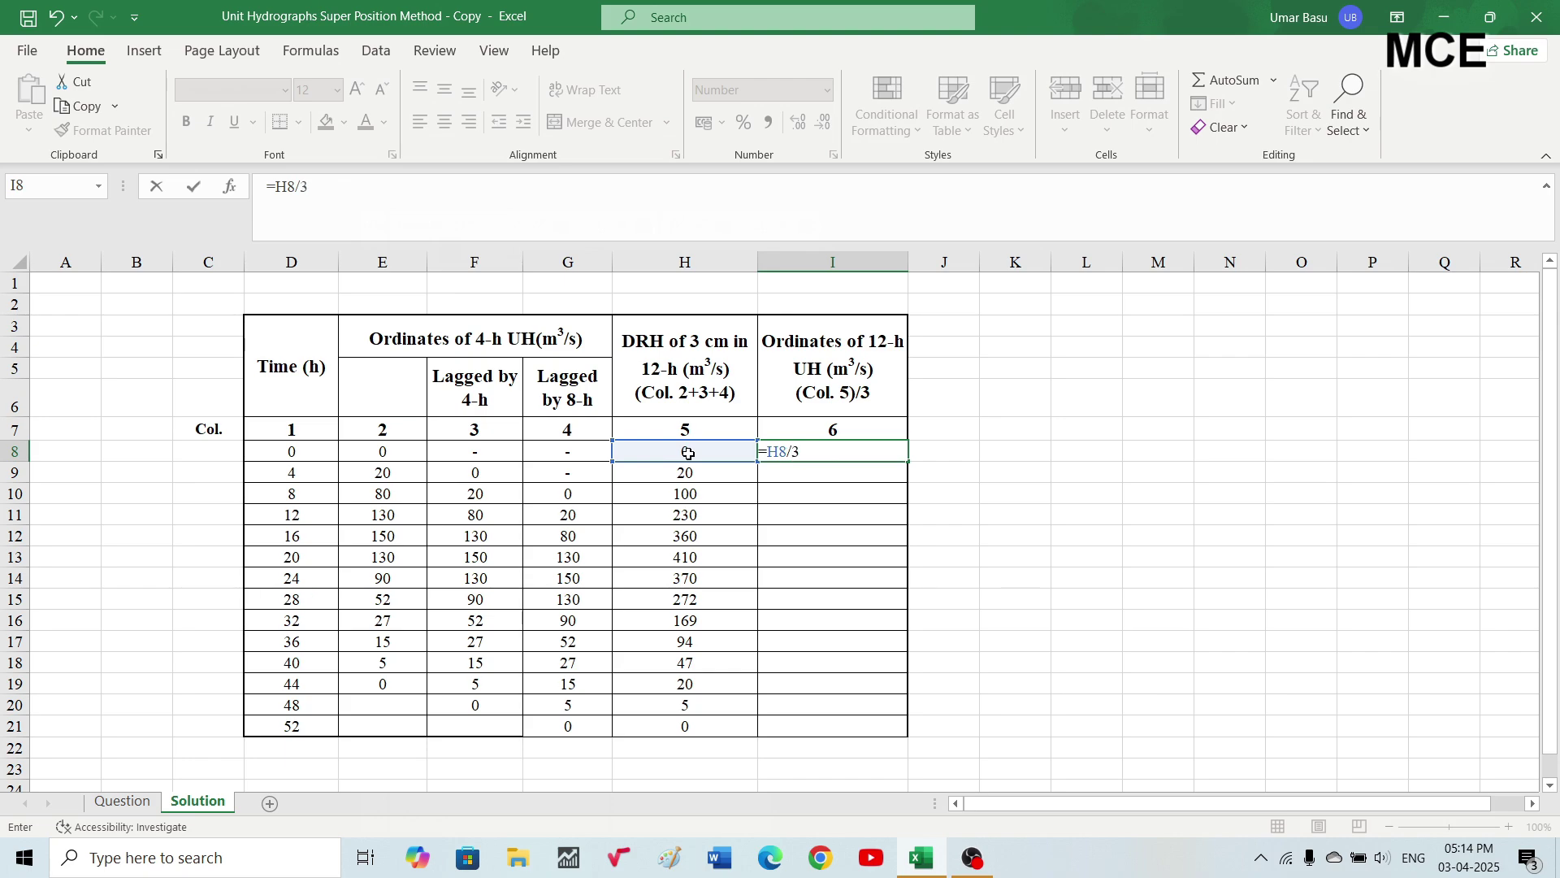
key(Return)
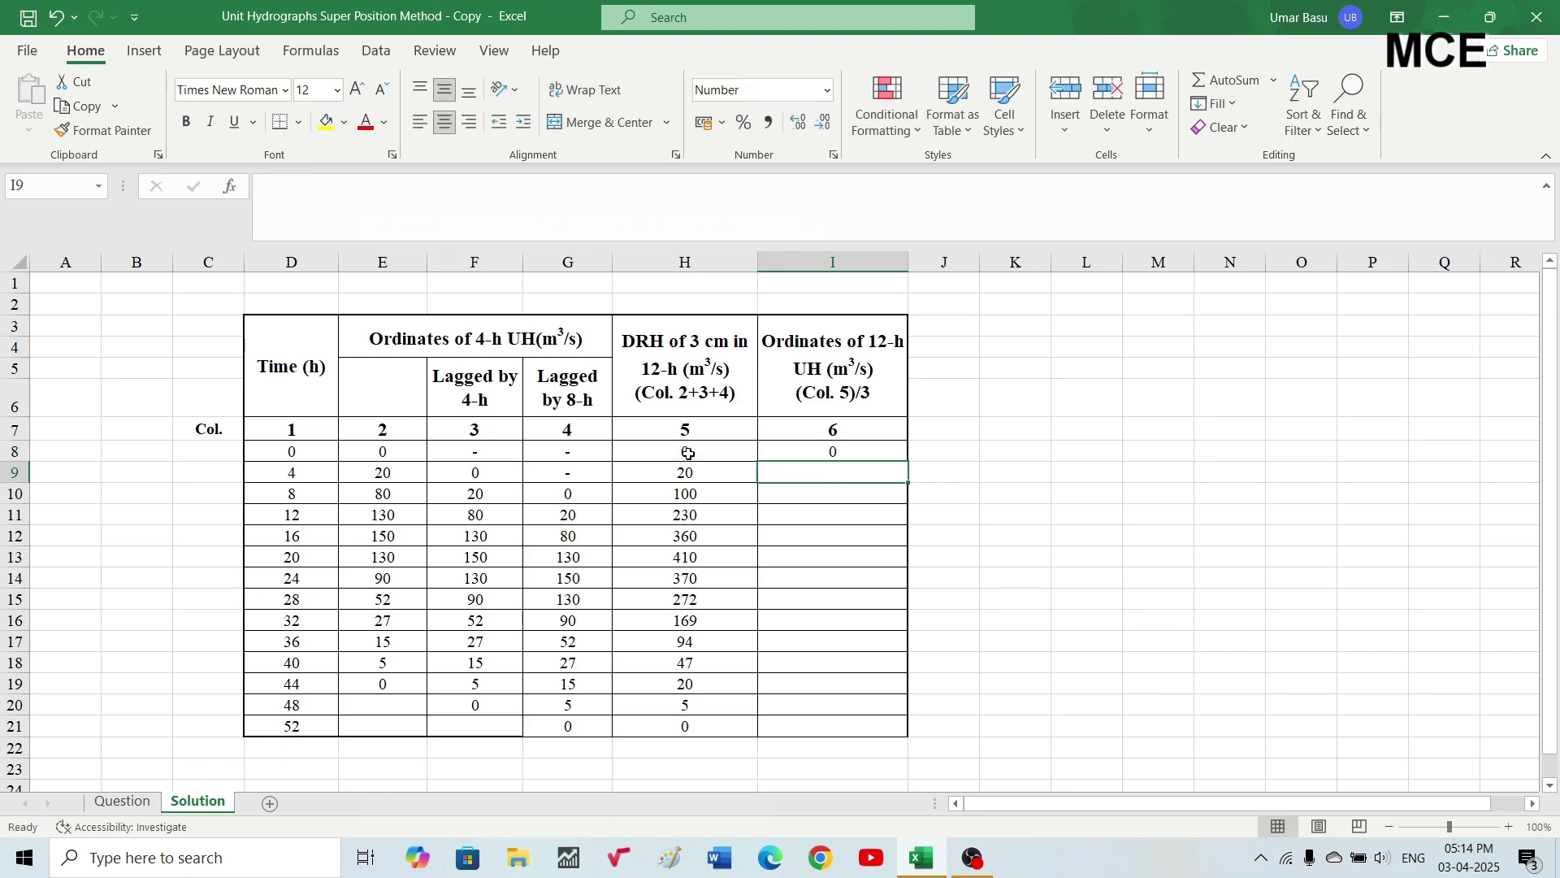
- Fill the I8 formula down through I20 in the 12-h UH column and check the formula in I8
click(886, 452)
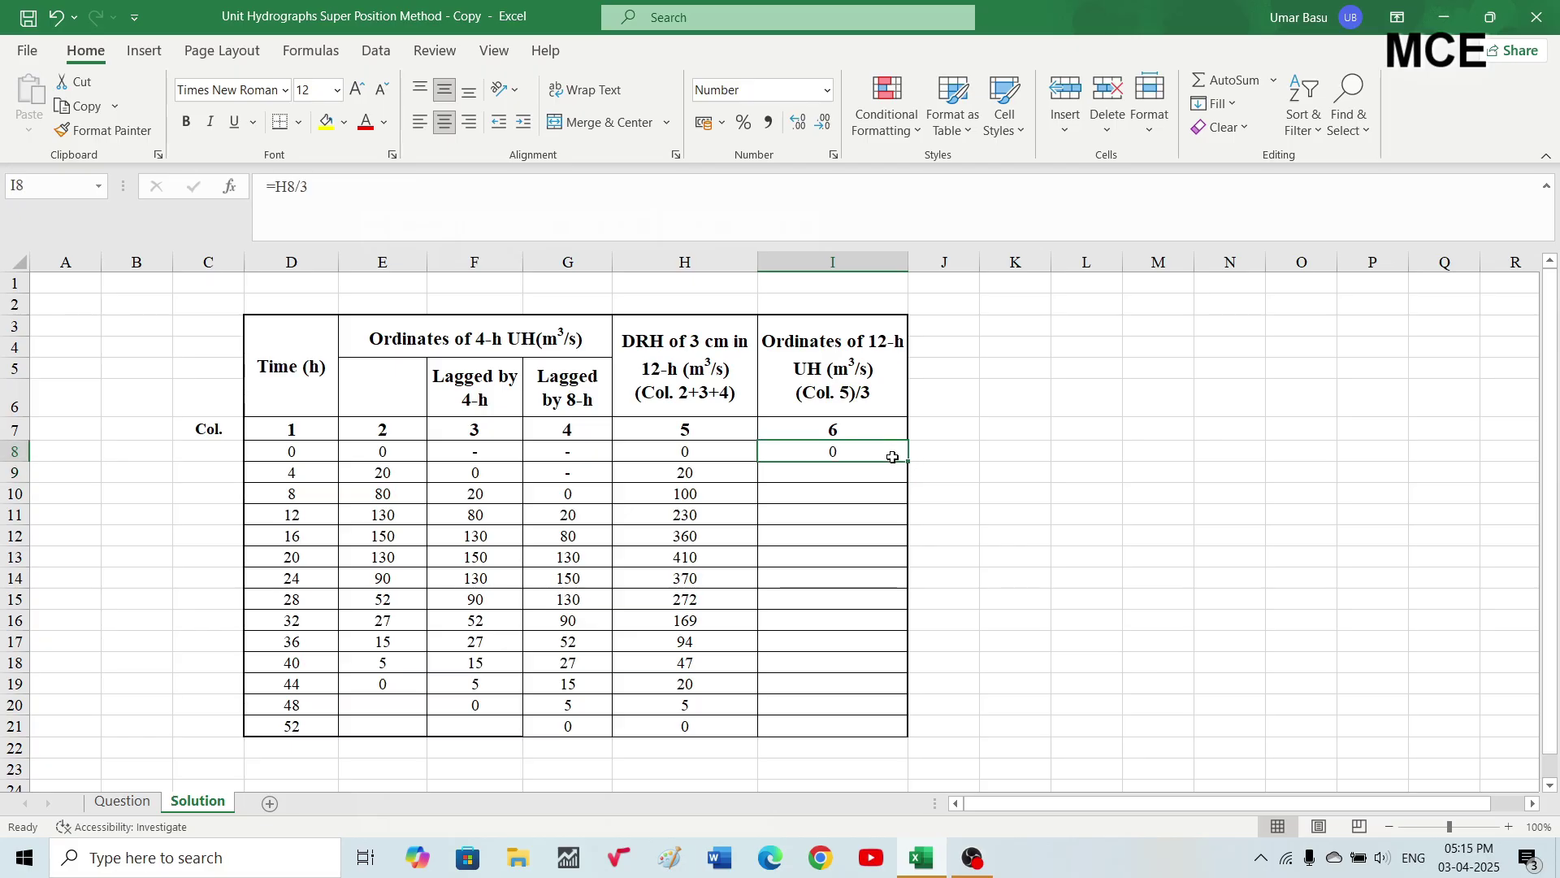
drag(908, 465, 864, 705)
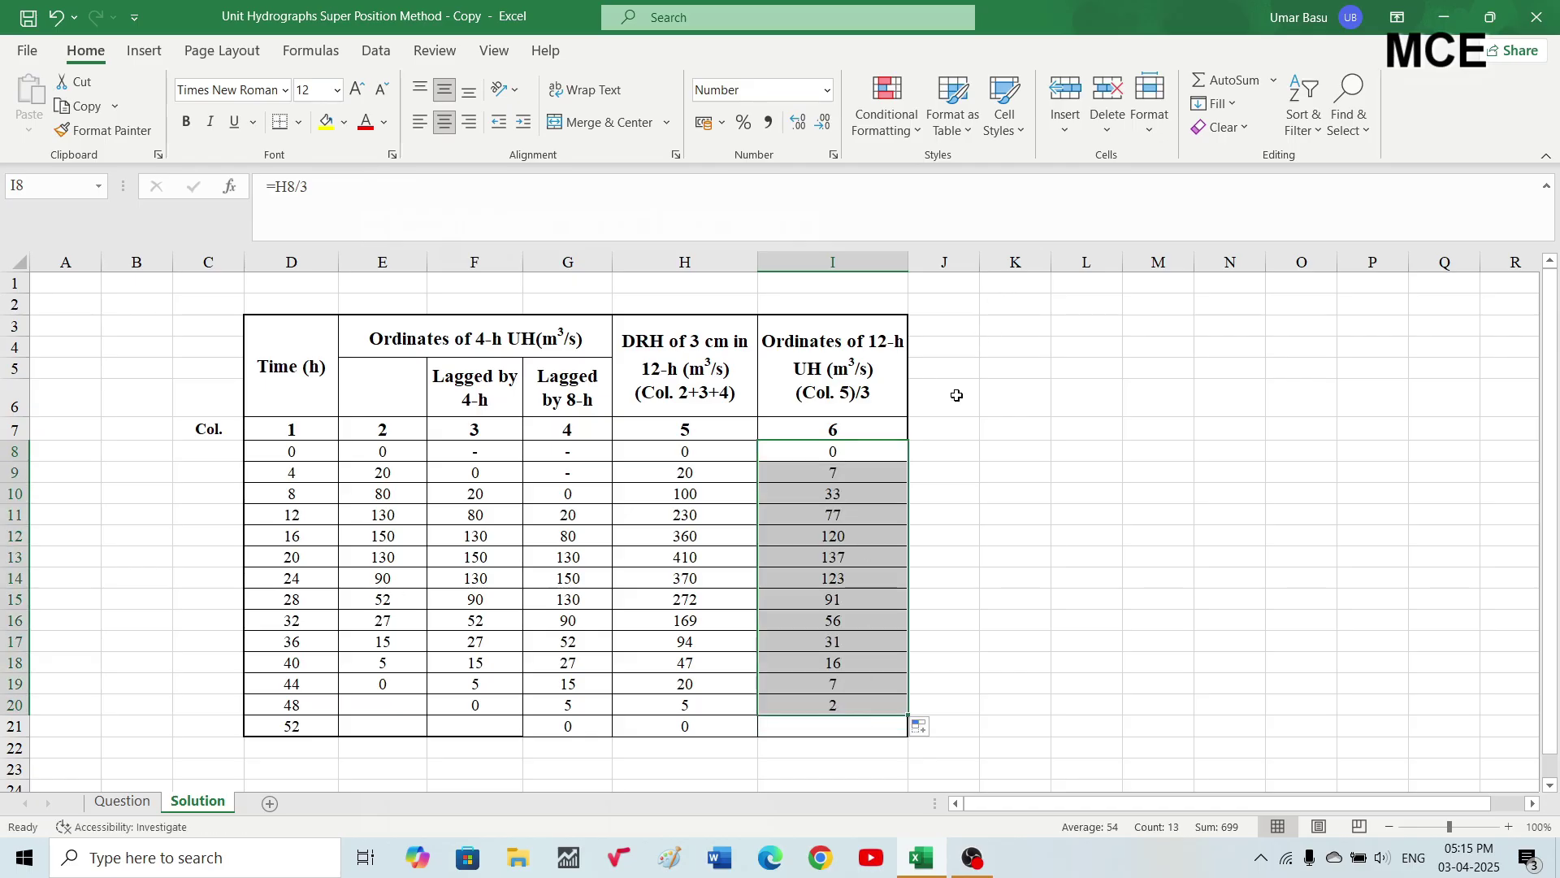
double_click(857, 454)
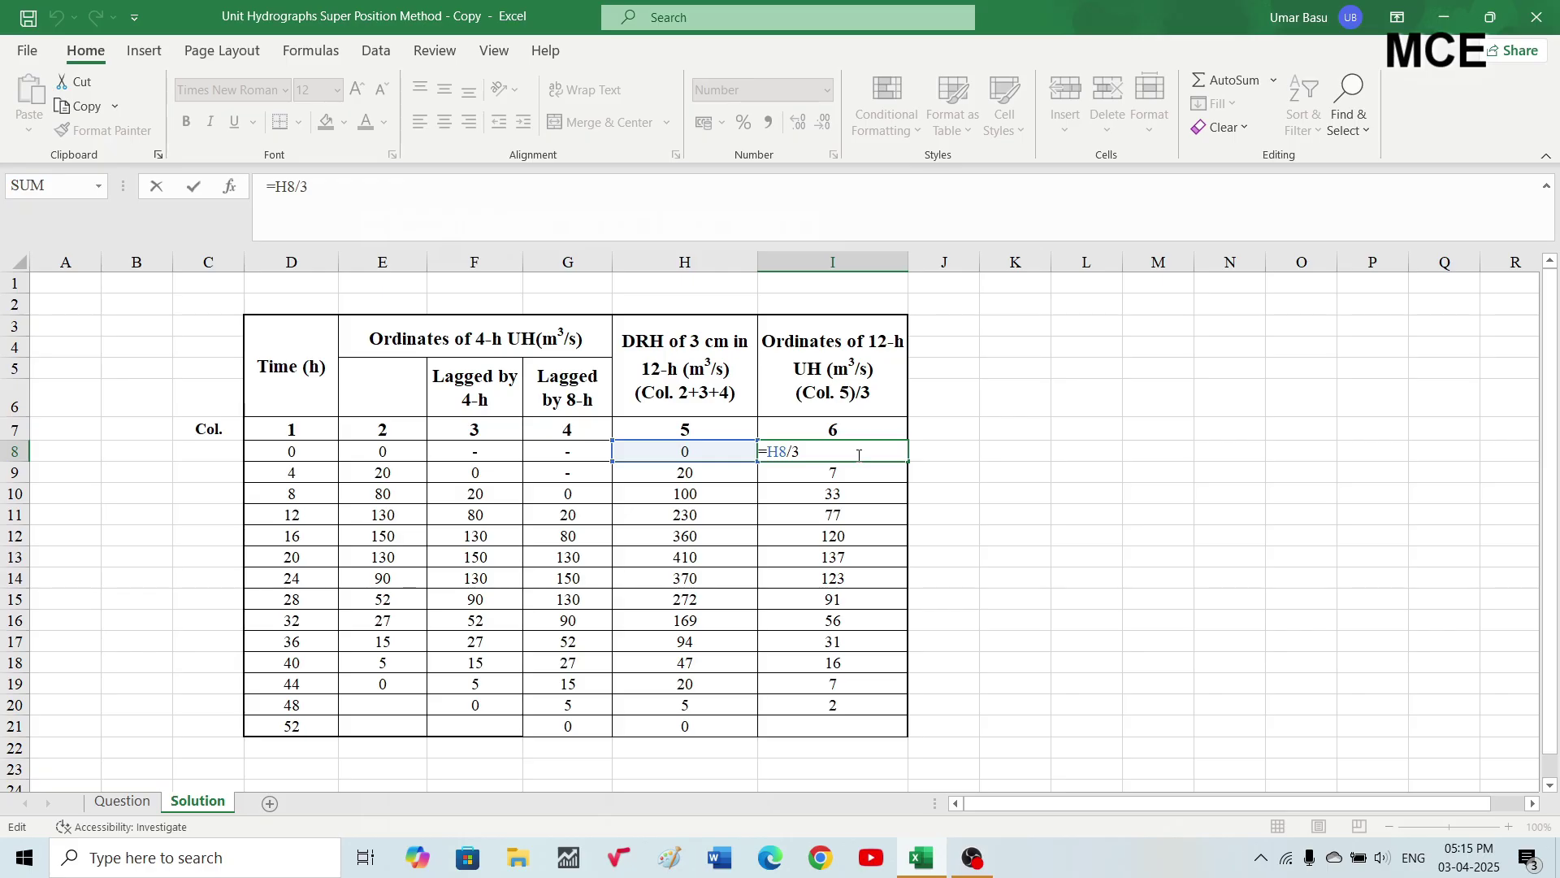
key(Escape)
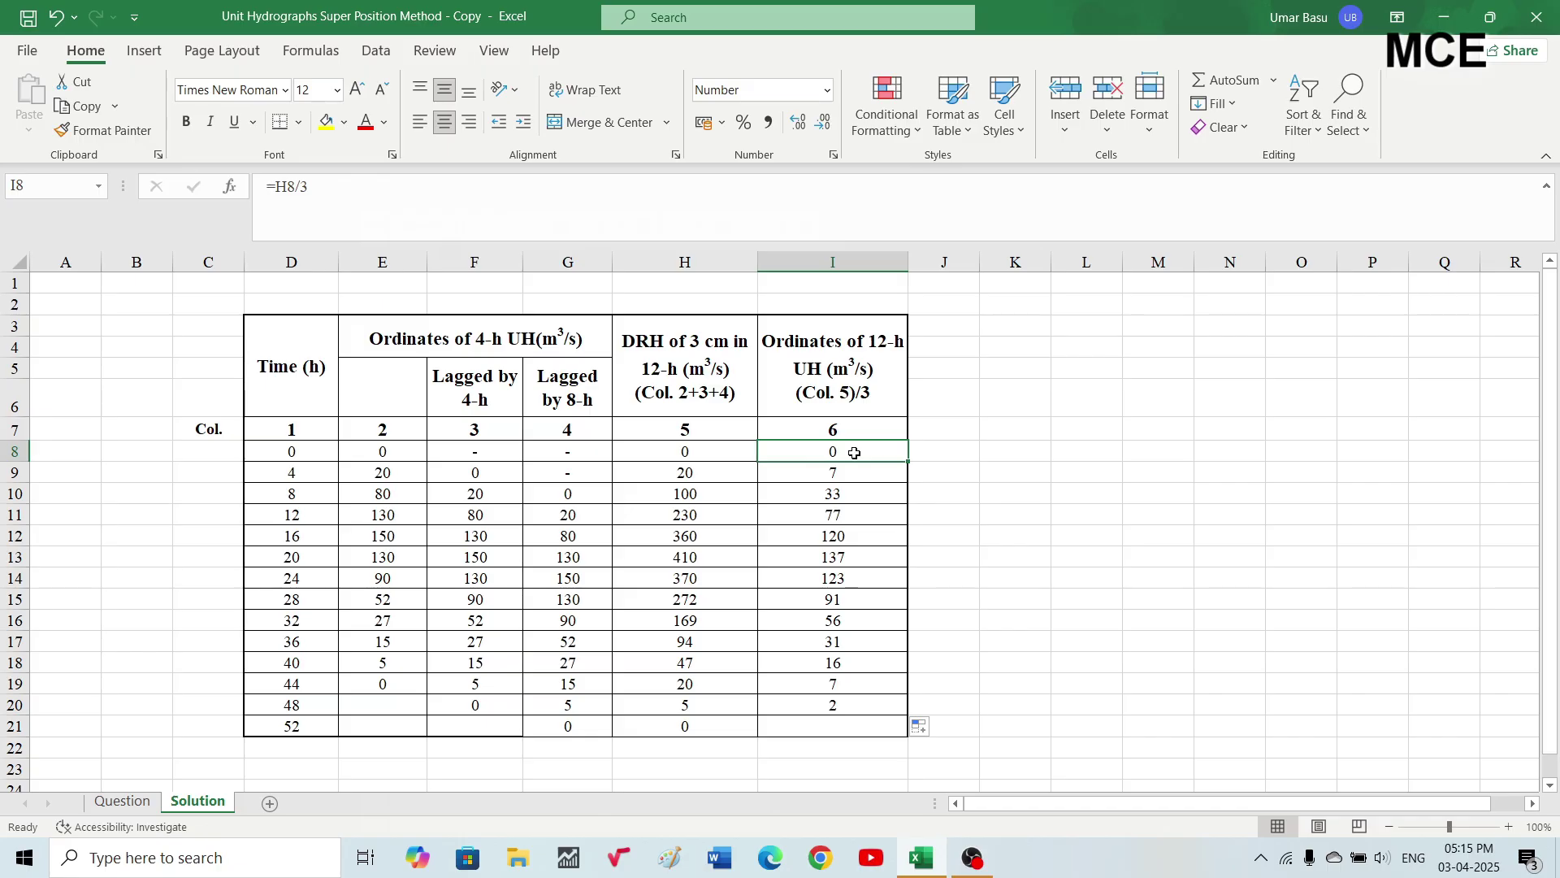
- Extend the 12-h UH formula from I20 into I21 for time 52 h
drag(842, 453, 877, 717)
click(957, 599)
click(898, 707)
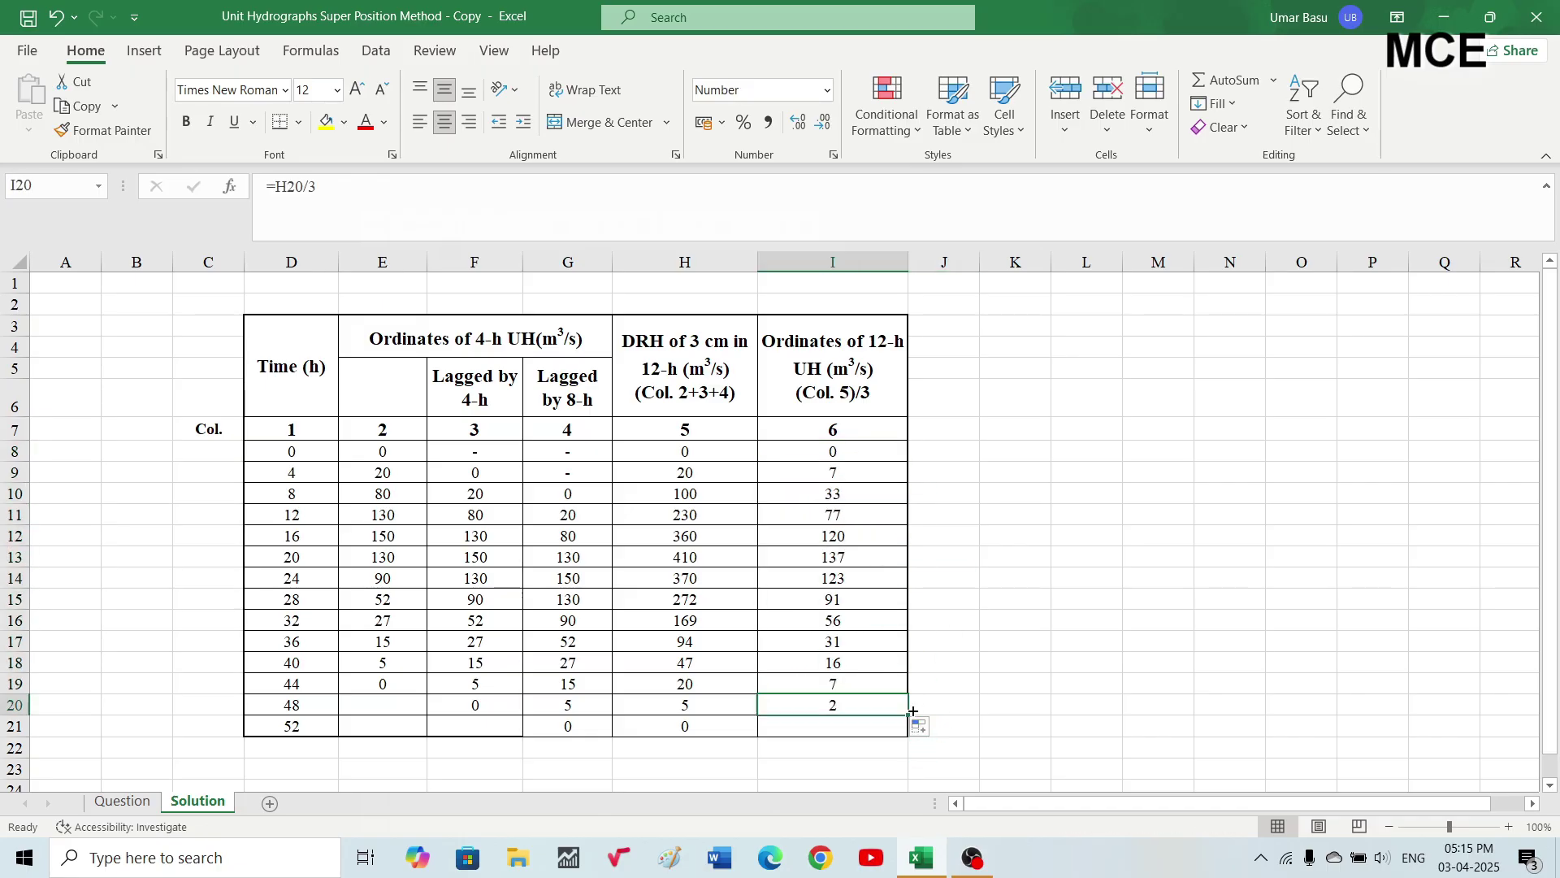
drag(910, 715, 912, 731)
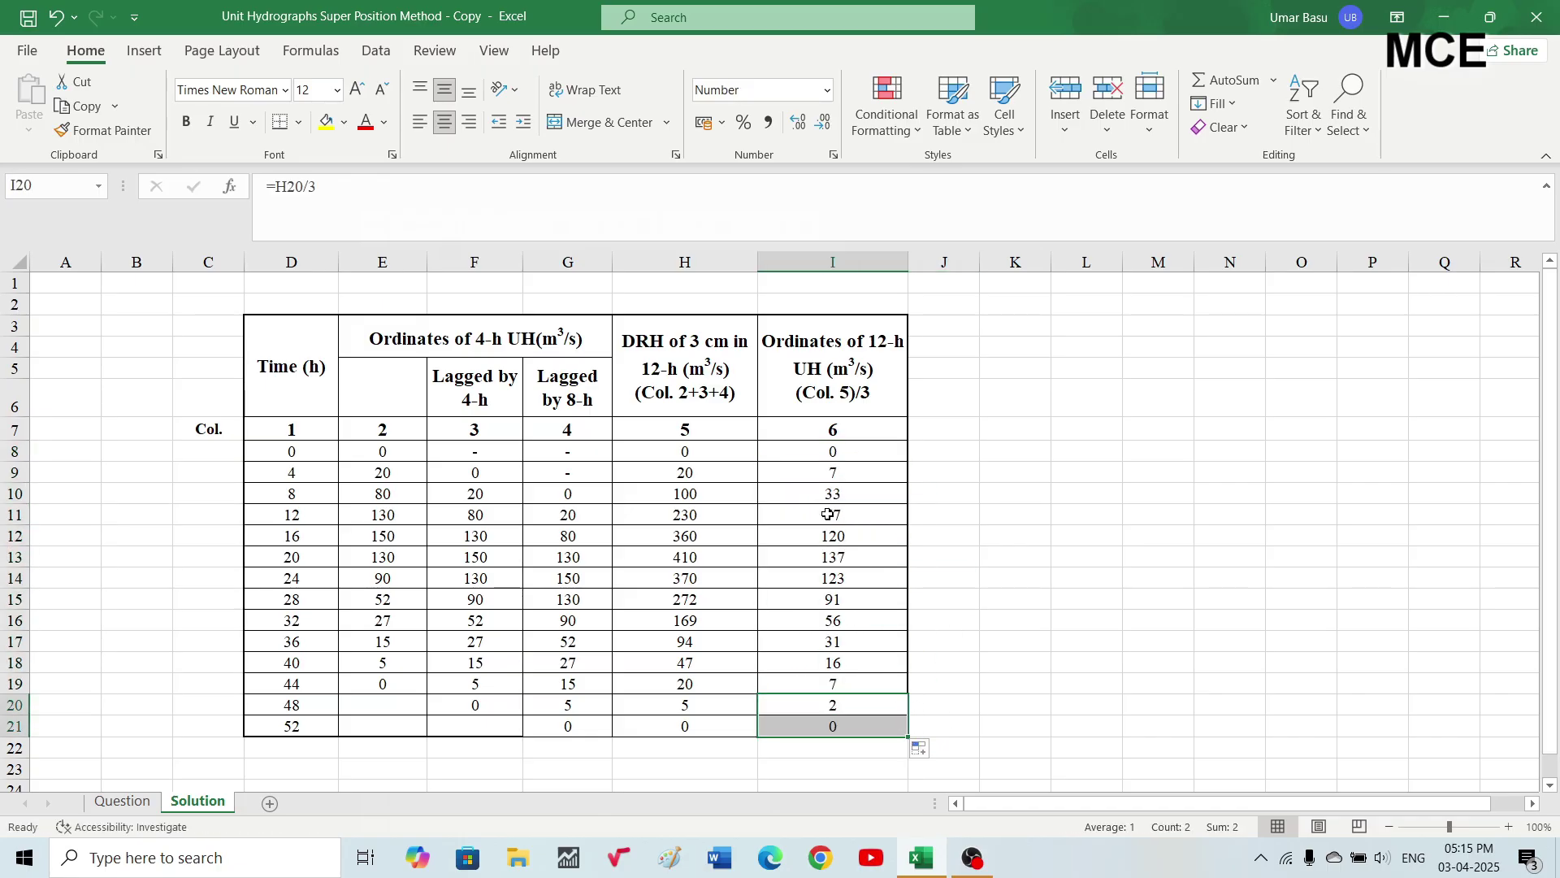
- Display the 12-h UH ordinates in I8:I21 with two decimal places
drag(833, 450, 829, 728)
click(799, 122)
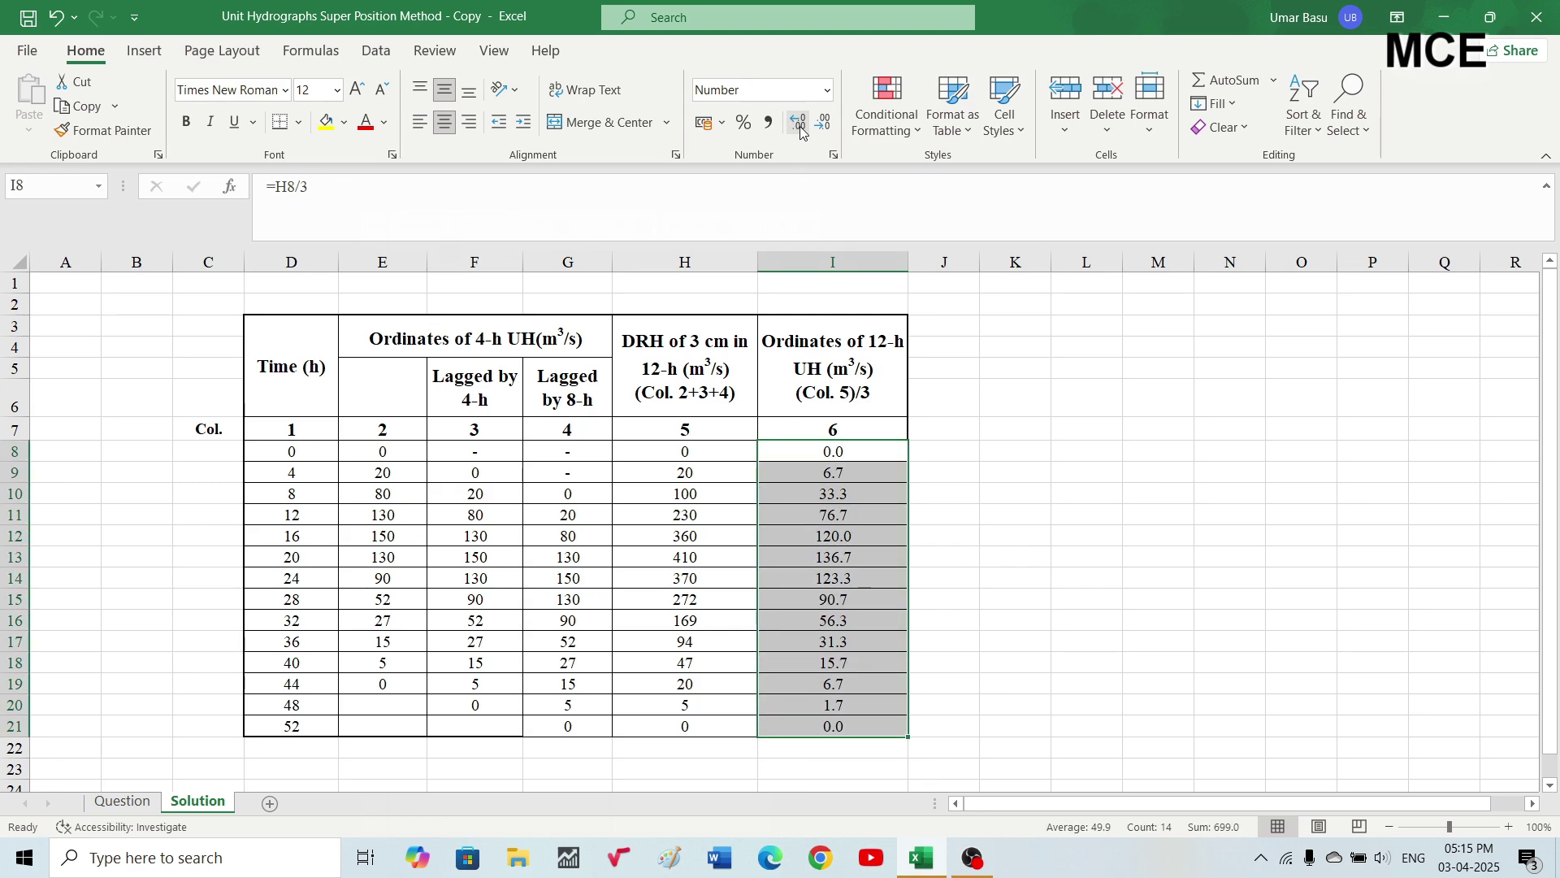
click(799, 122)
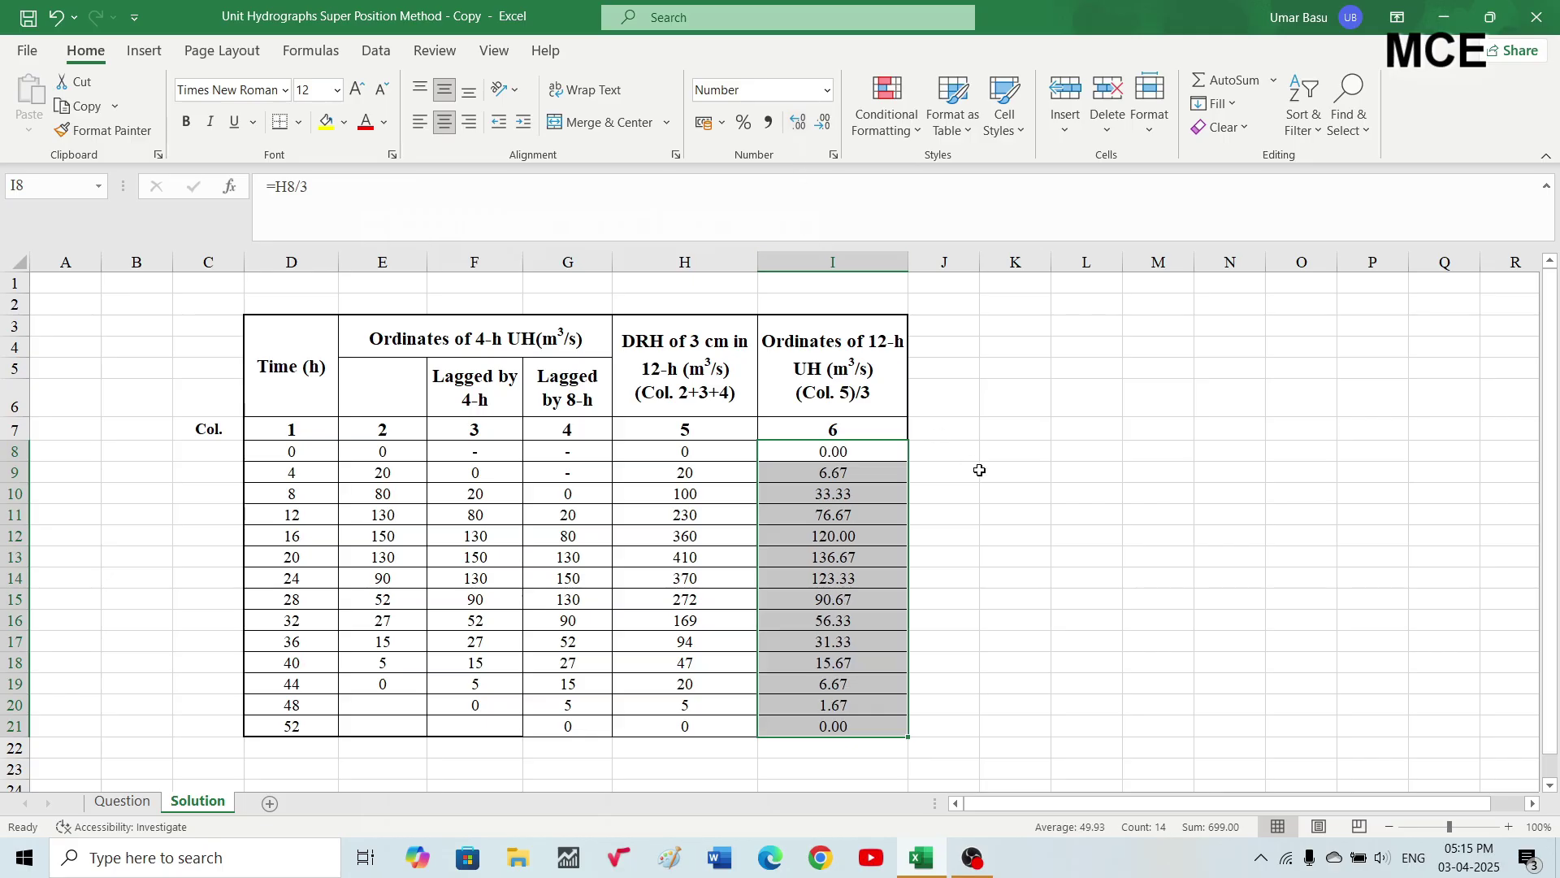
click(972, 471)
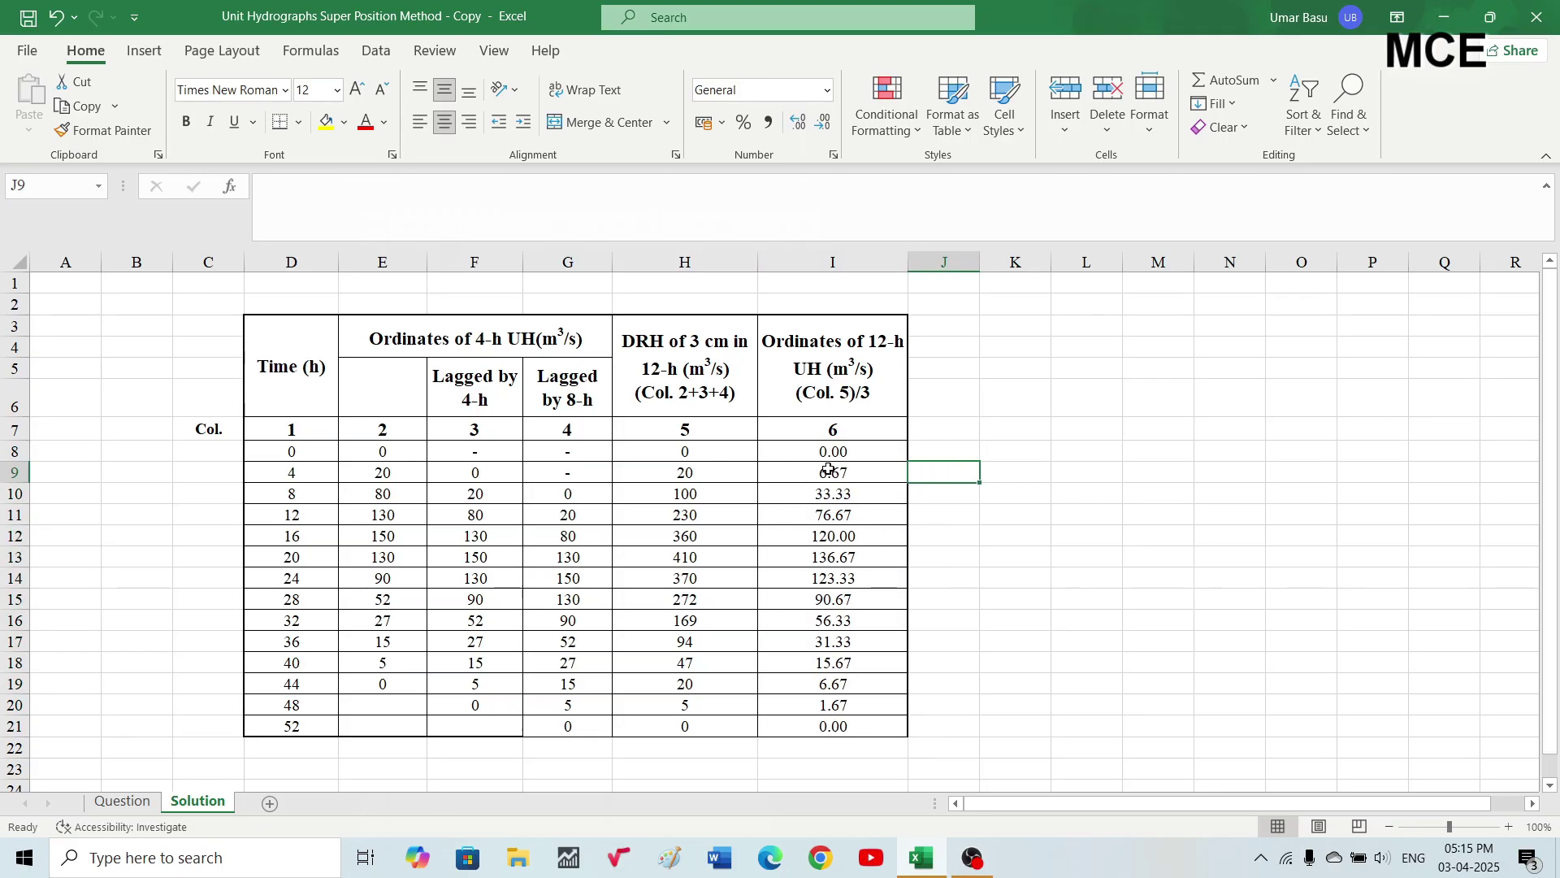
- Review the DRH formulas in H9 and H10 and the 12-h UH formula in I11
click(684, 478)
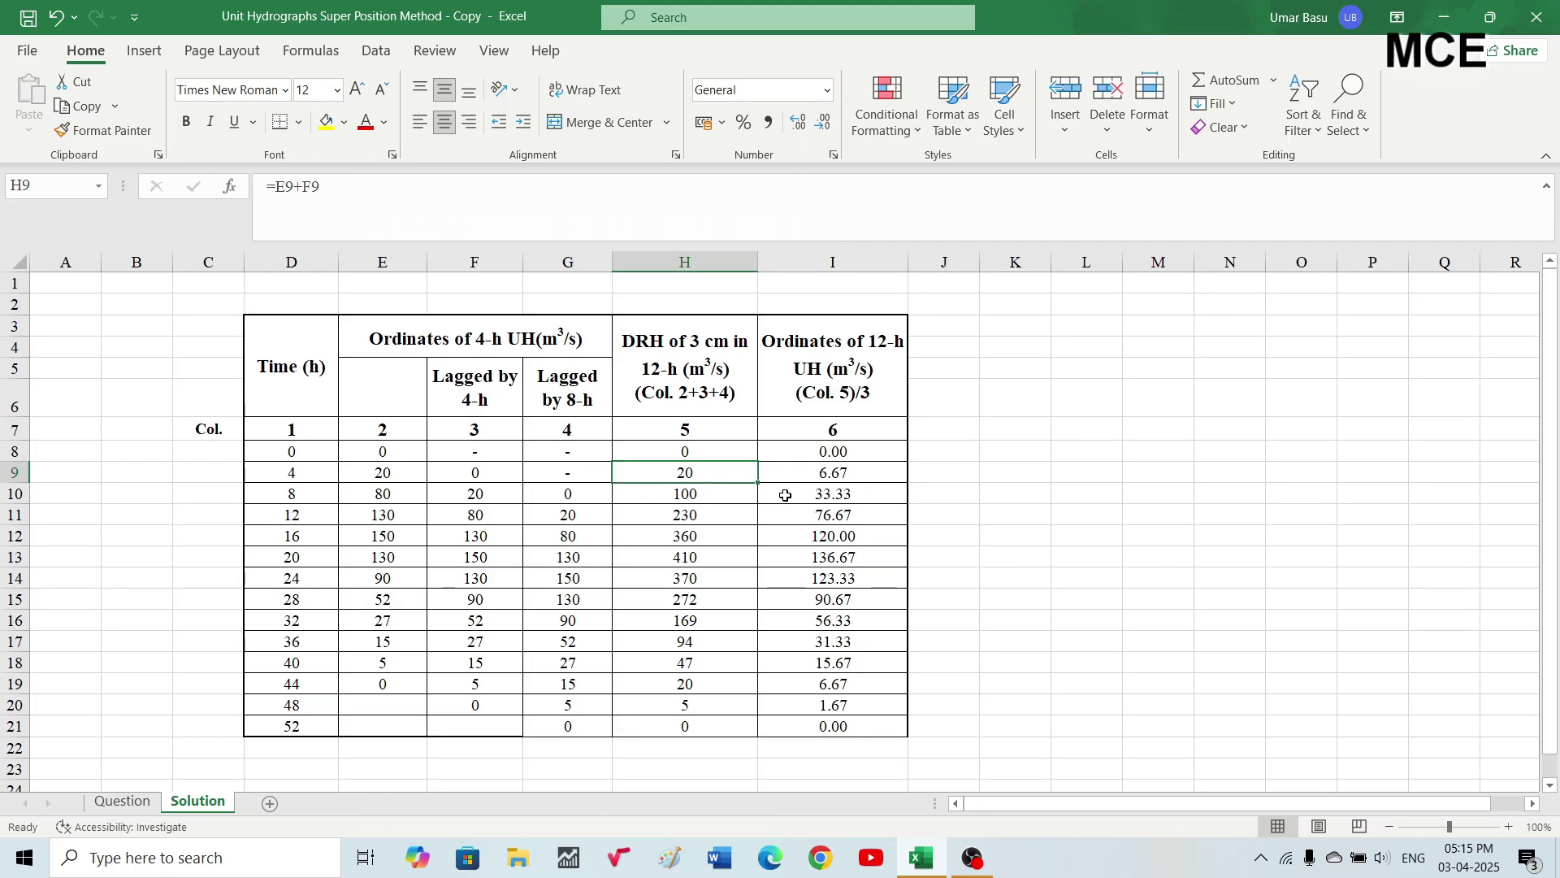
click(704, 494)
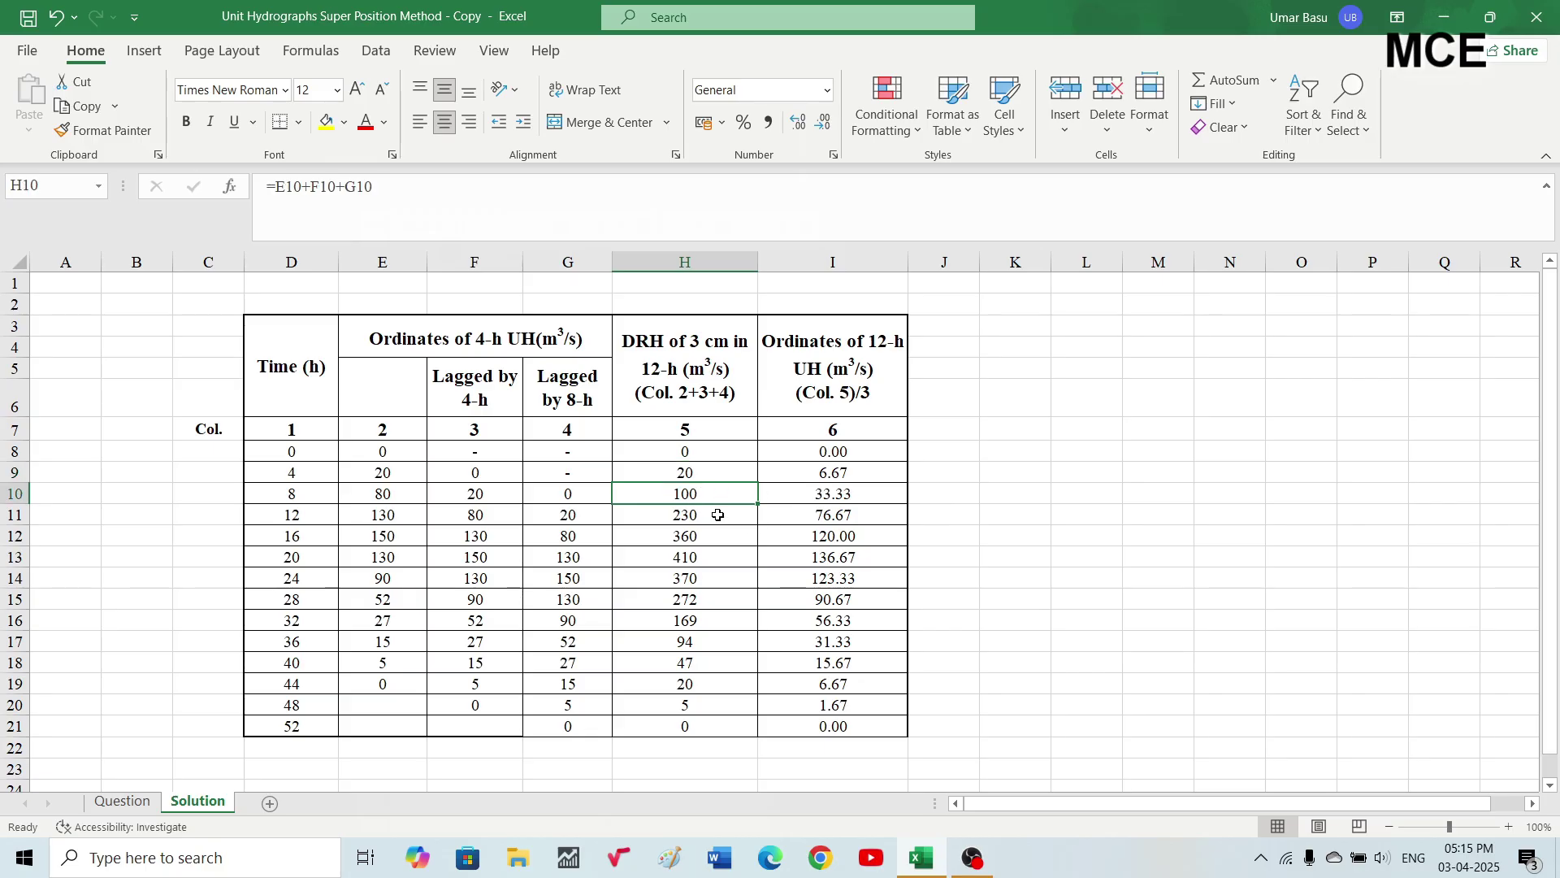
click(838, 516)
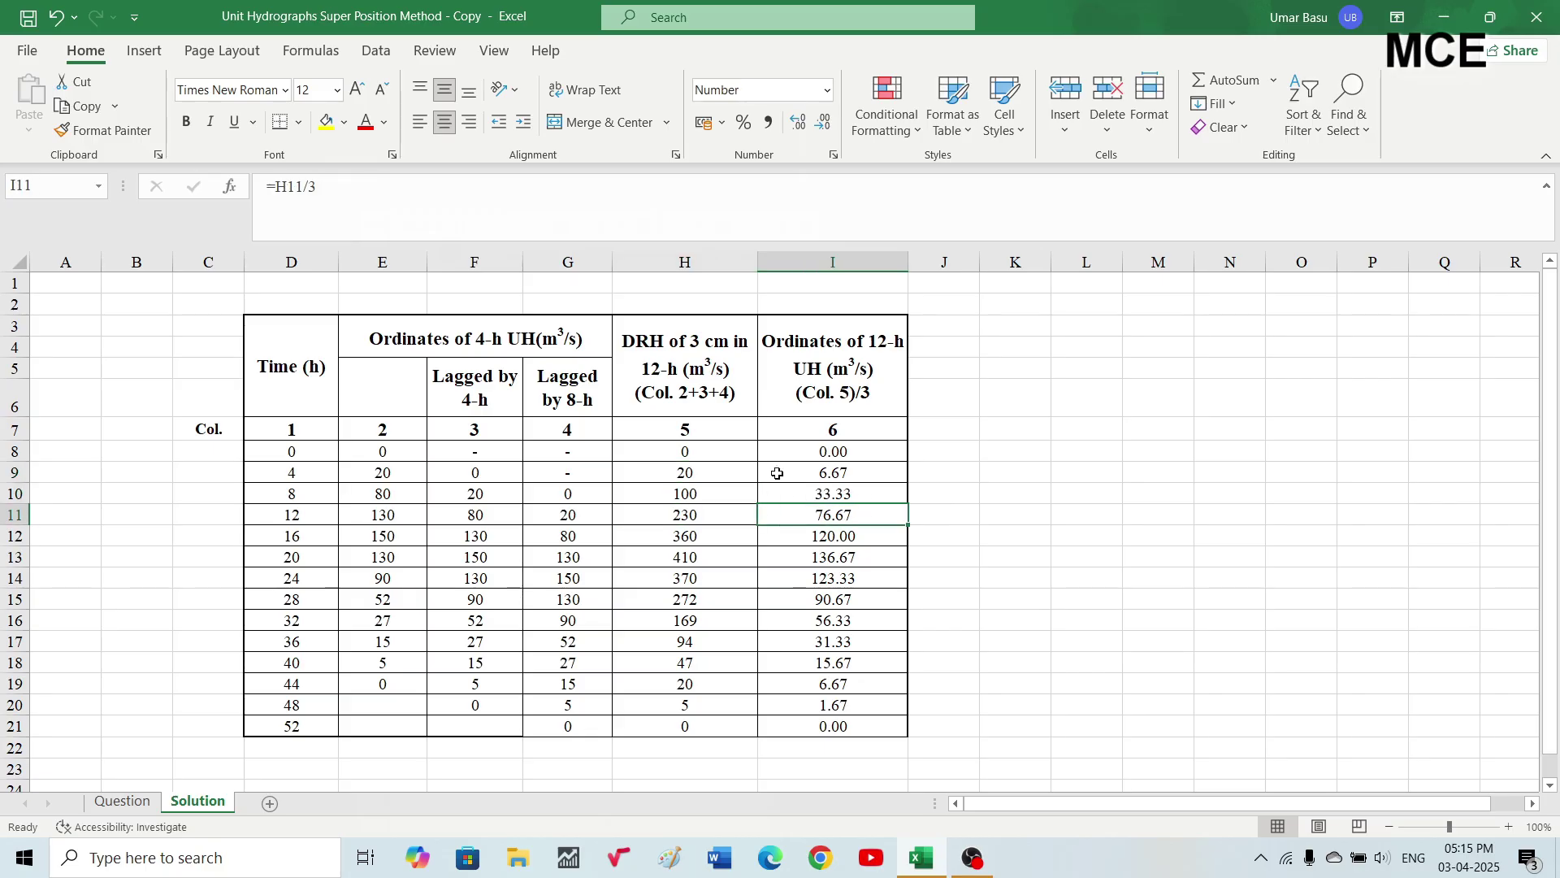